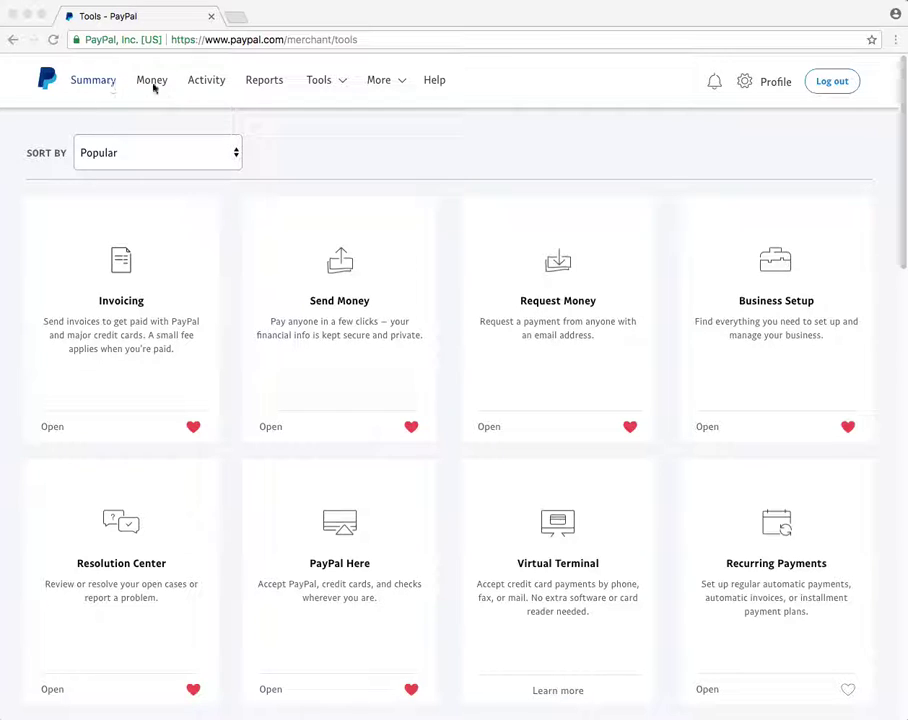
Open the PayPal buttons tool from the full list of merchant tools.
{"action": "mouse_move", "coordinate": [322, 83]}
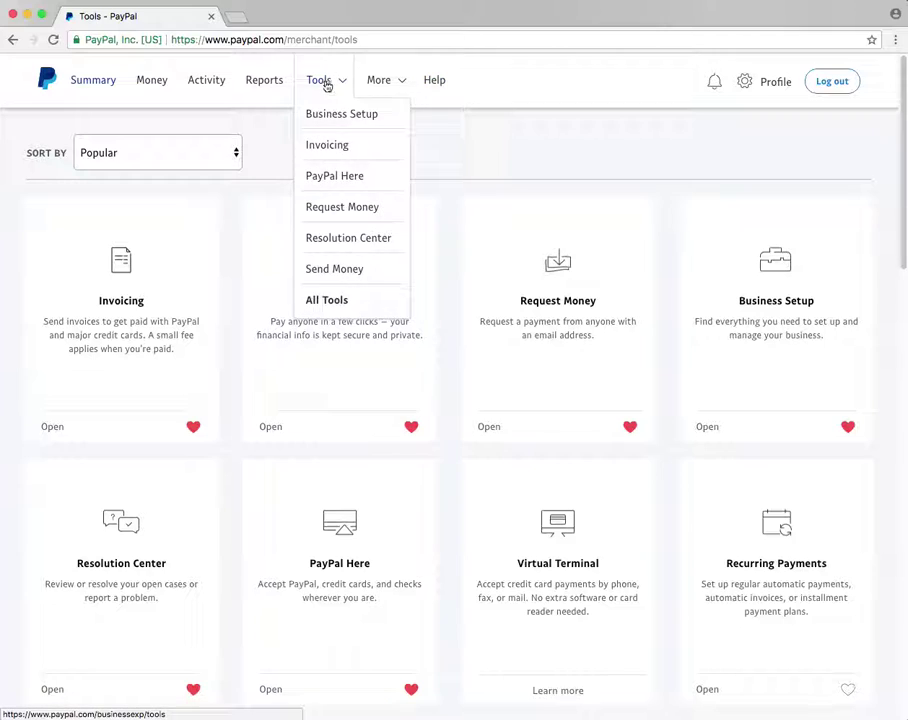
{"action": "left_click", "coordinate": [333, 302]}
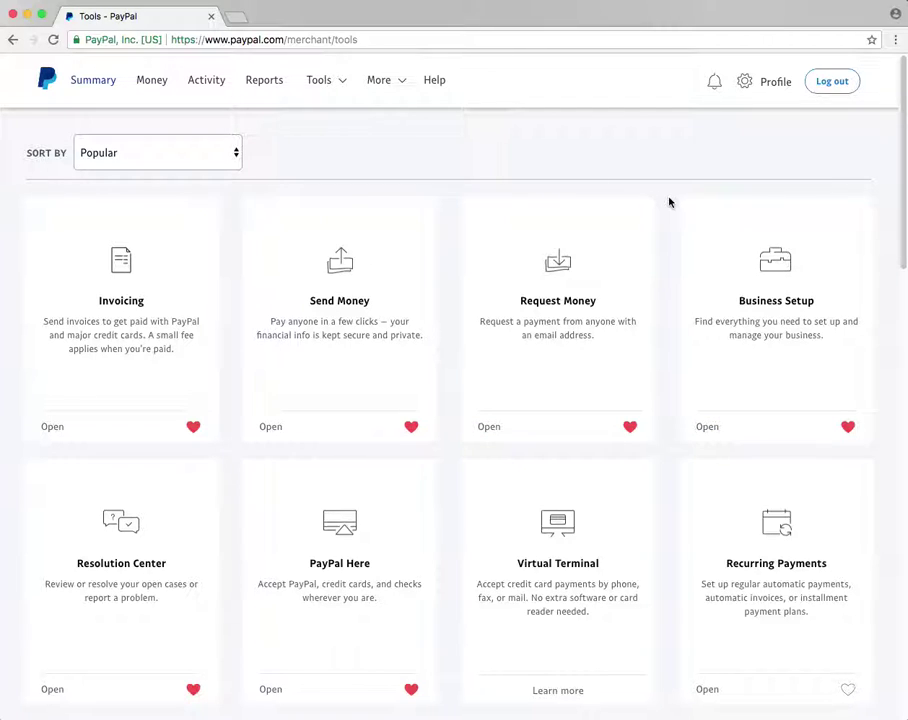
{"action": "left_click_drag", "start_coordinate": [902, 184], "coordinate": [890, 371]}
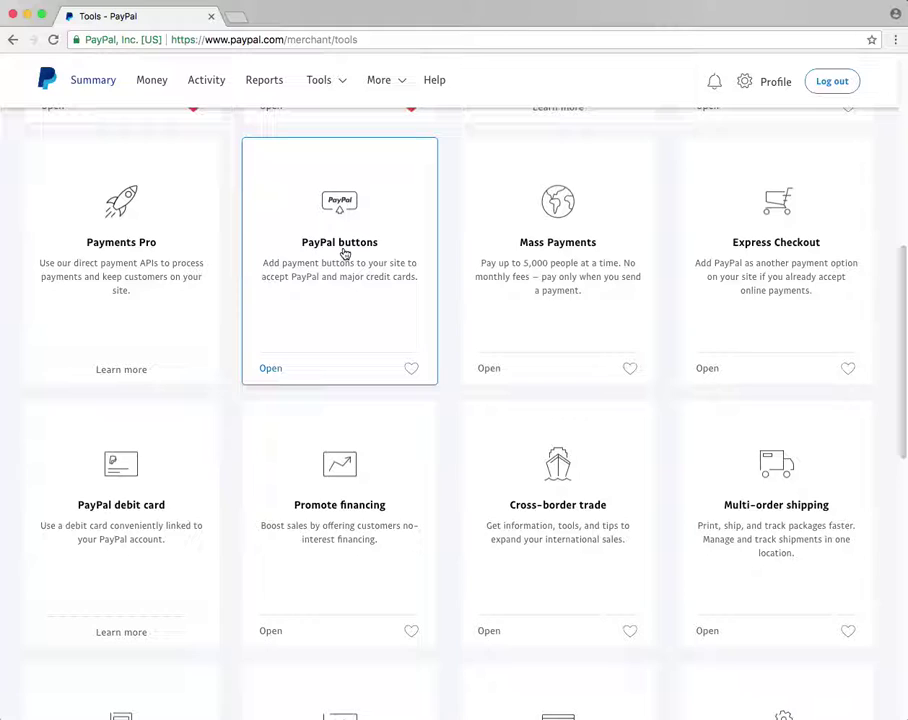
{"action": "left_click", "coordinate": [271, 369]}
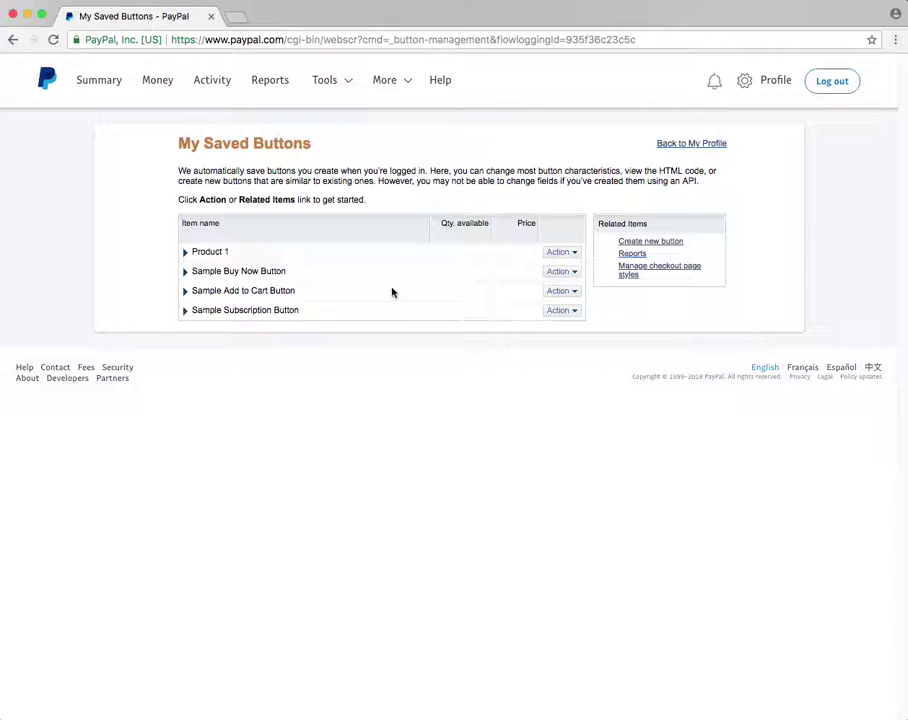
Examine the details of the saved buttons: the sample subscription, add-to-cart and buy-now buttons, and Product 1.
{"action": "left_click", "coordinate": [185, 312]}
{"action": "left_click", "coordinate": [184, 311]}
{"action": "left_click", "coordinate": [185, 291]}
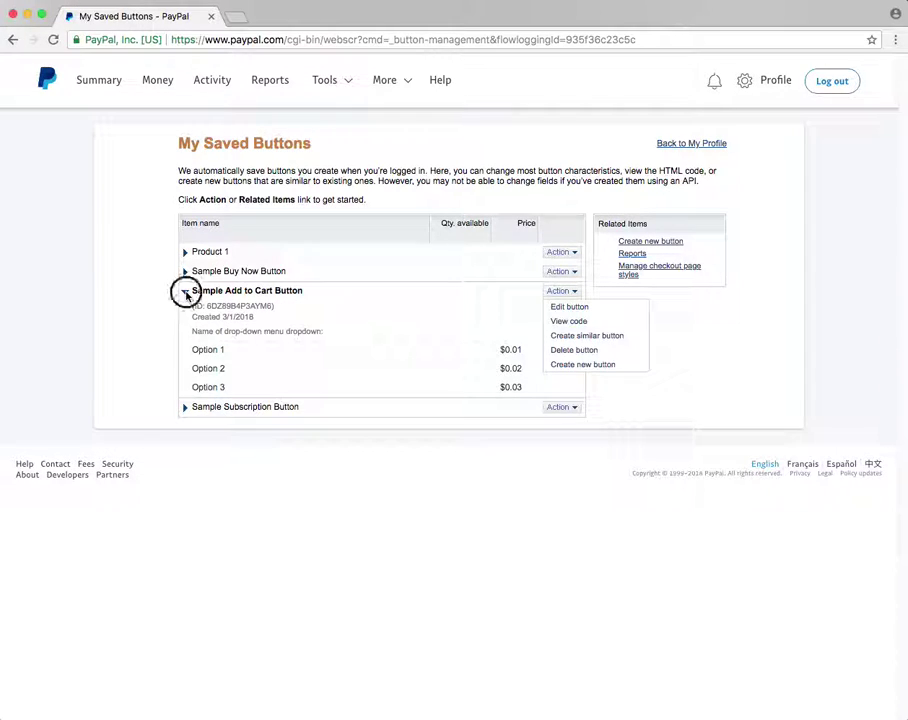
{"action": "left_click", "coordinate": [185, 291]}
{"action": "left_click", "coordinate": [185, 271]}
{"action": "left_click", "coordinate": [186, 252]}
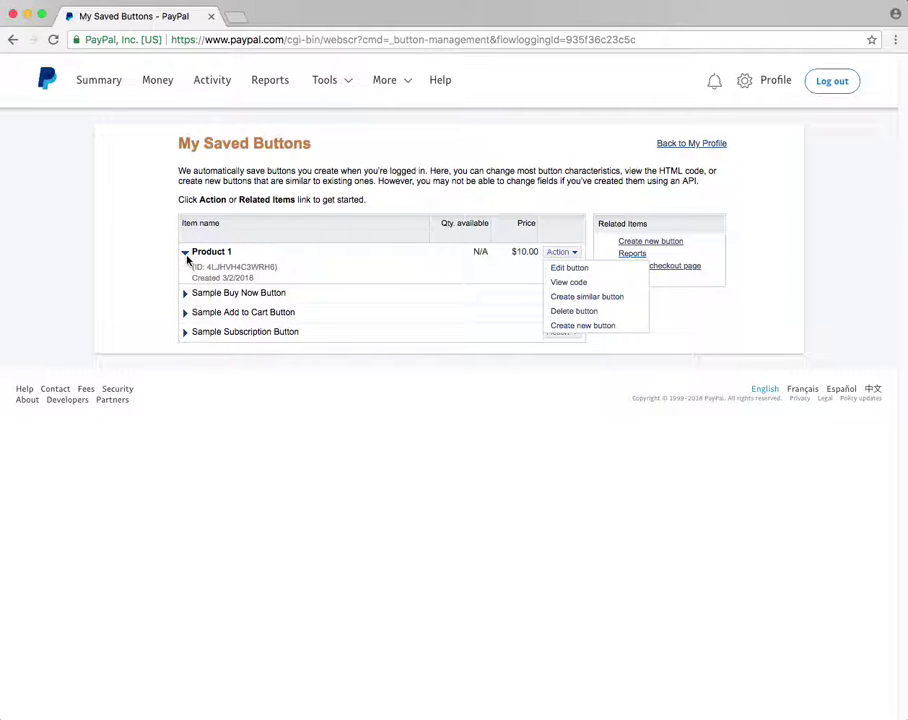
{"action": "left_click", "coordinate": [185, 254]}
{"action": "left_click", "coordinate": [185, 273]}
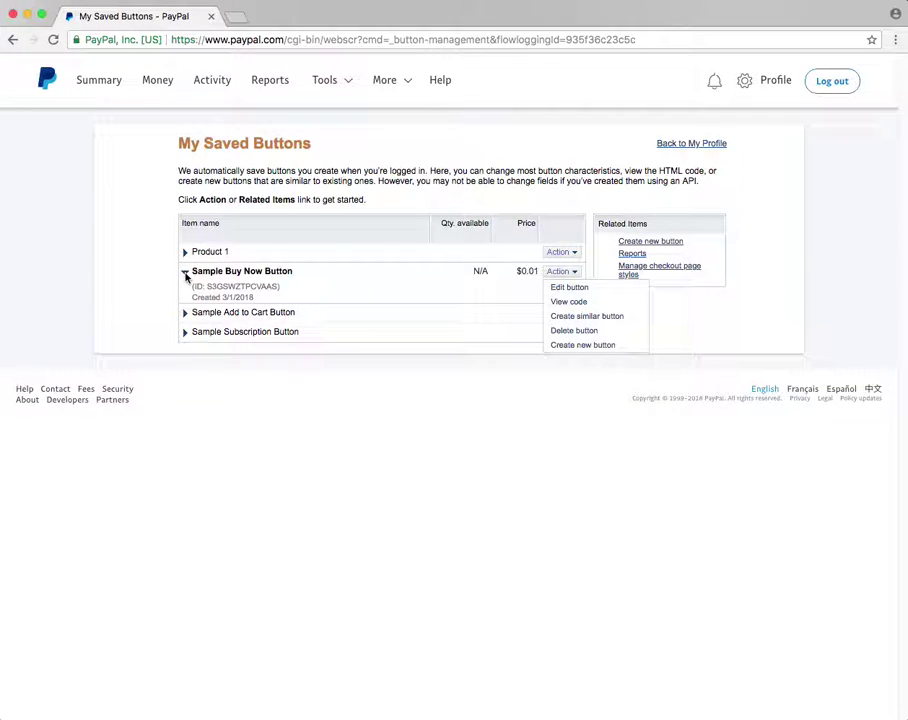
{"action": "left_click", "coordinate": [185, 274]}
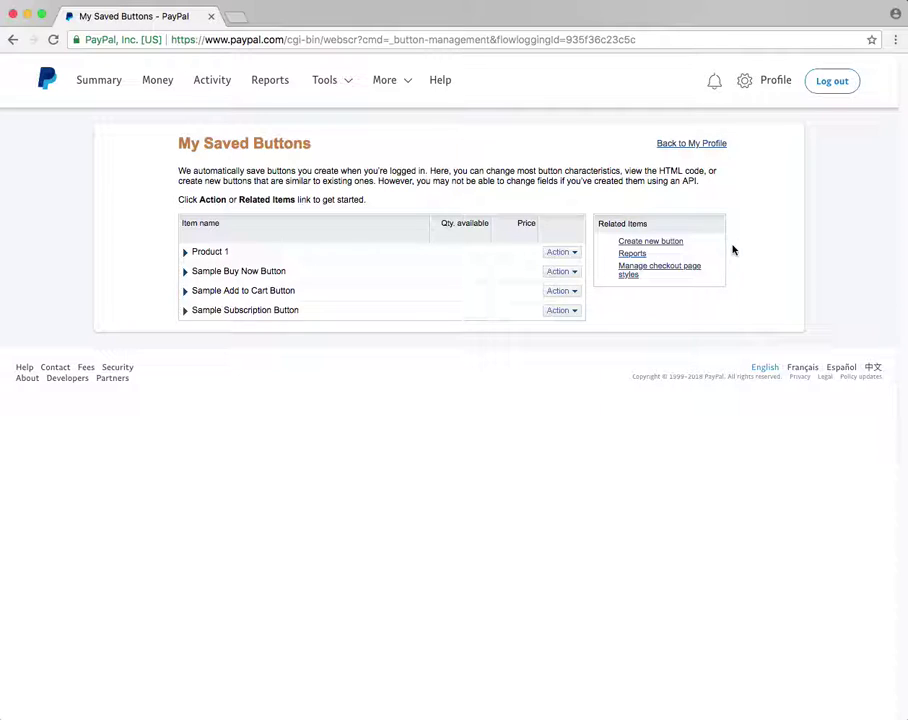
Start a new payment button and set its button type to Buy Now.
{"action": "left_click", "coordinate": [661, 243]}
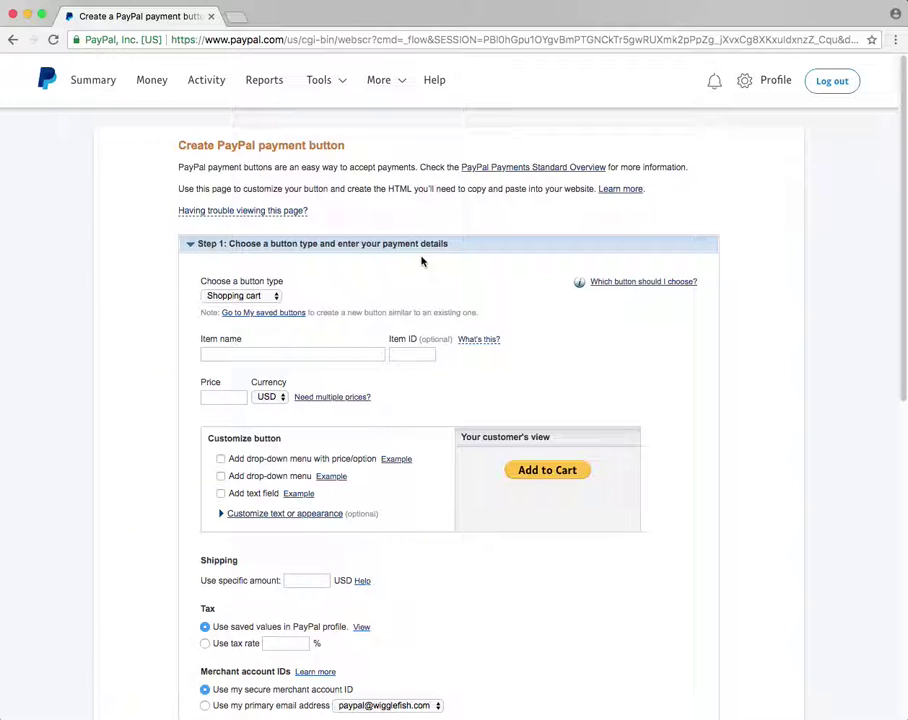
{"action": "left_click_drag", "start_coordinate": [900, 240], "coordinate": [867, 184]}
{"action": "left_click", "coordinate": [269, 296]}
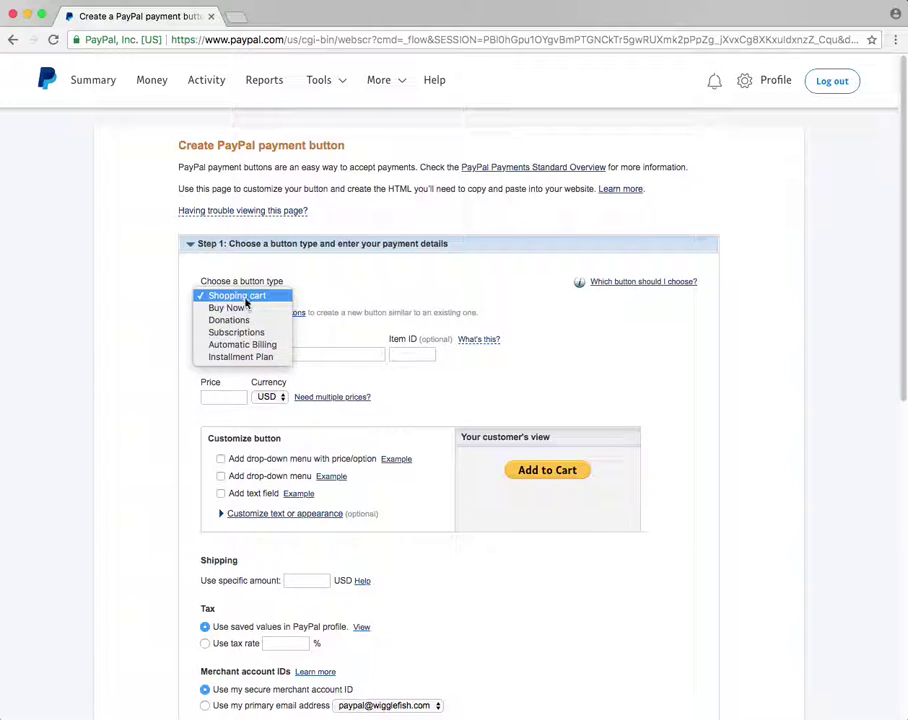
{"action": "left_click", "coordinate": [177, 302]}
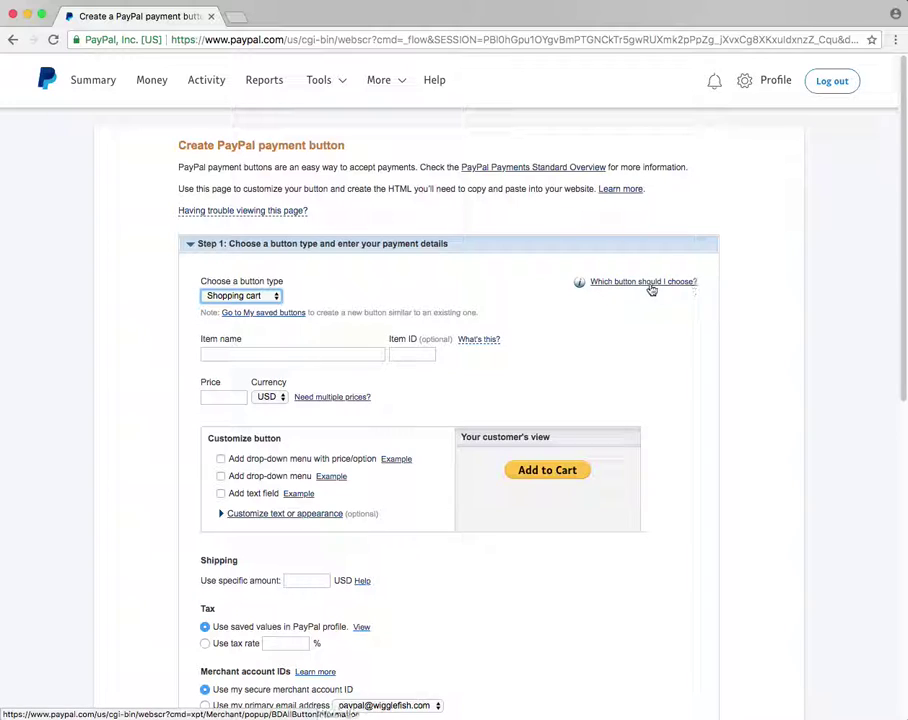
{"action": "left_click", "coordinate": [268, 299]}
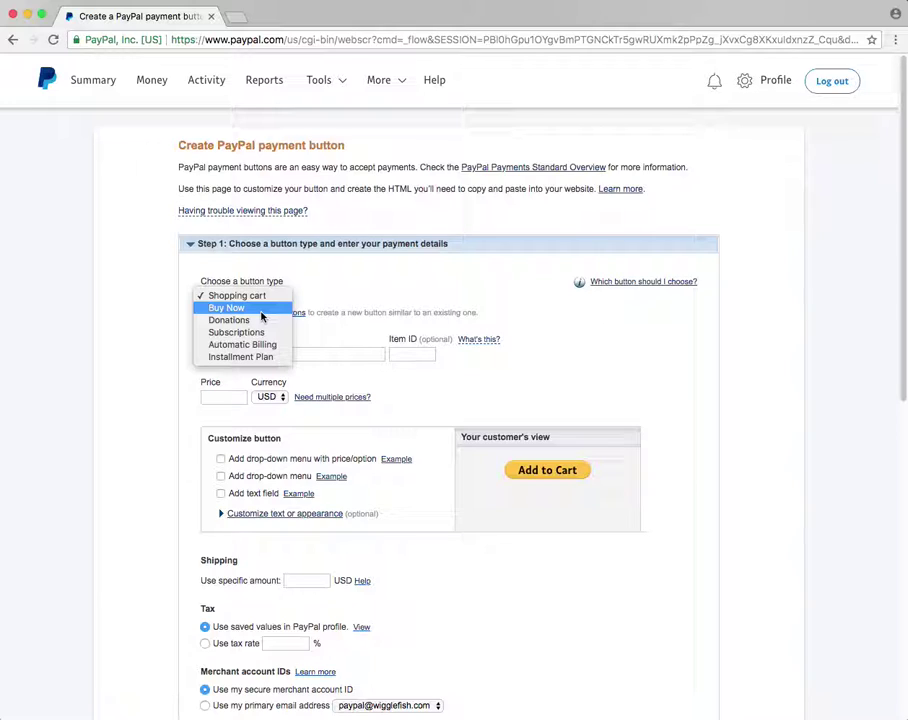
{"action": "left_click", "coordinate": [261, 317]}
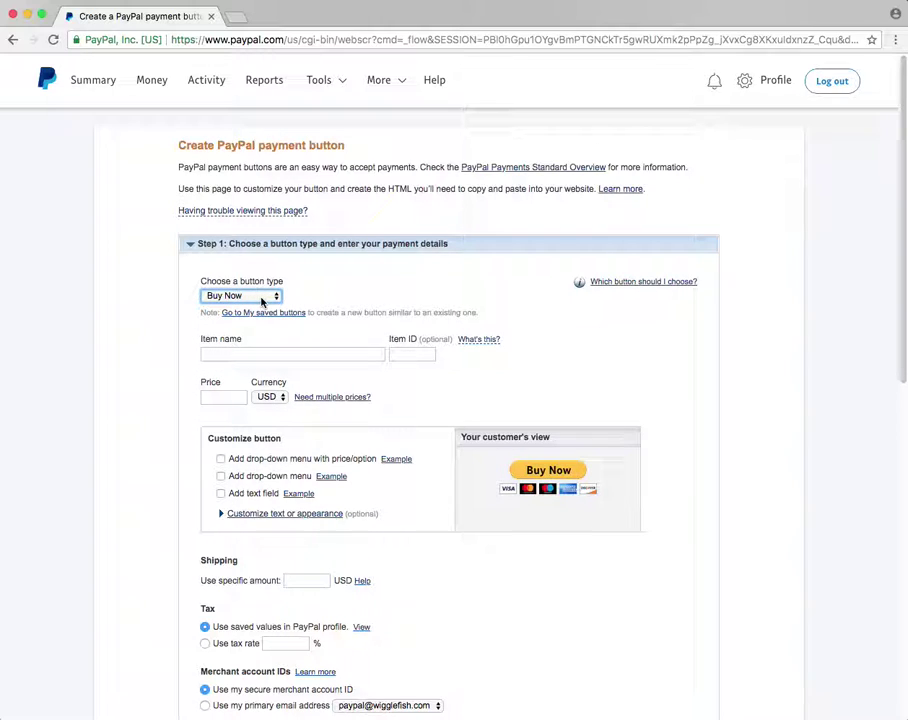
Name the item Hoodie and give it the item ID HOOD10.
{"action": "left_click", "coordinate": [207, 354]}
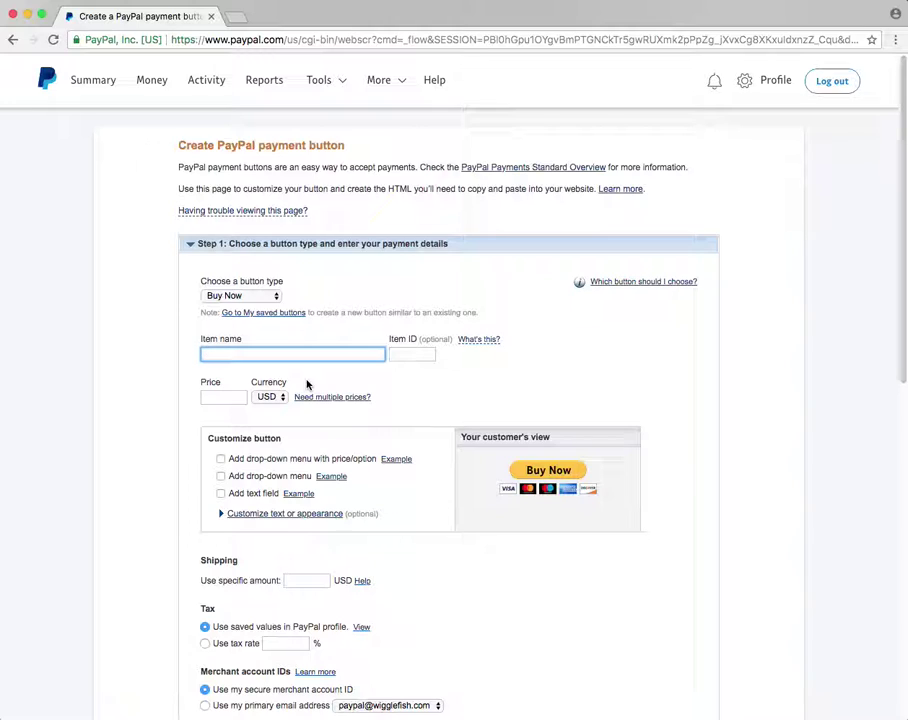
{"action": "type", "text": "Hoodie,"}
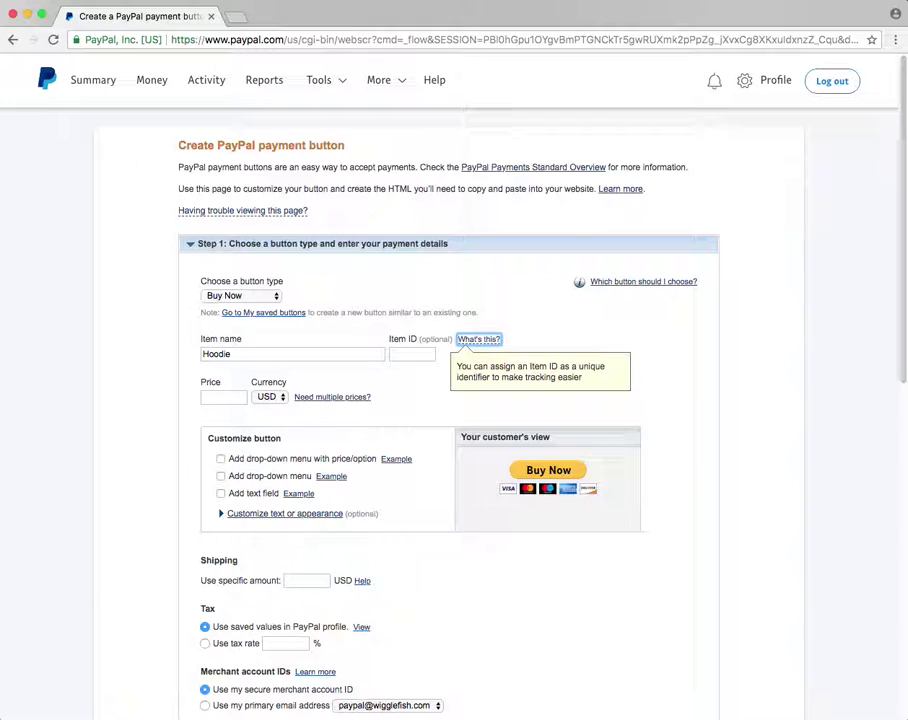
{"action": "left_click", "coordinate": [410, 353]}
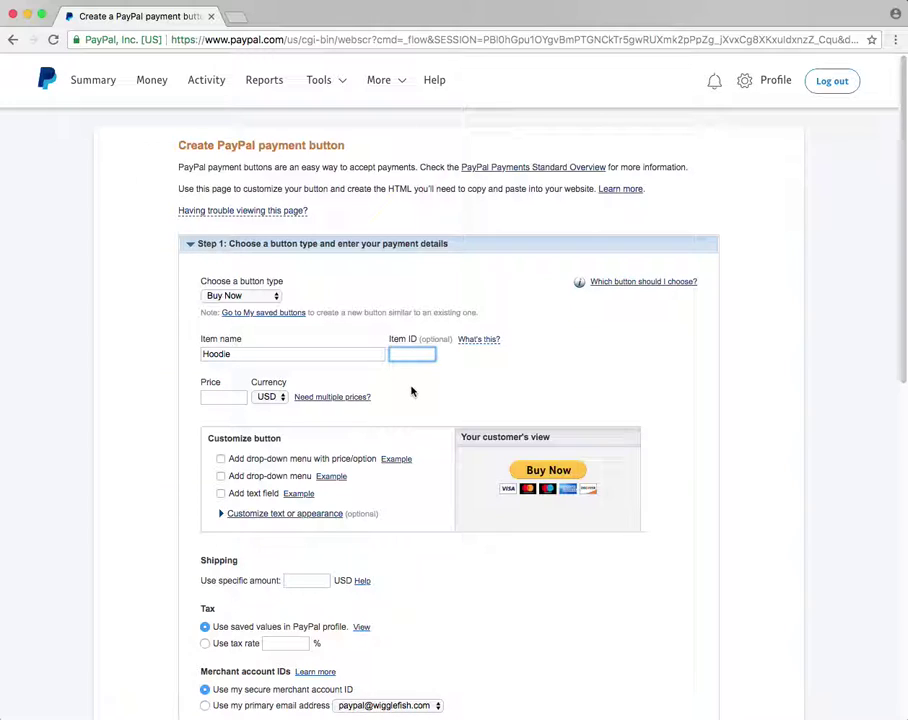
{"action": "type", "text": "HOOD10"}
Set the item's price to 34.95 in USD and check the help on multiple prices.
{"action": "left_click", "coordinate": [217, 397]}
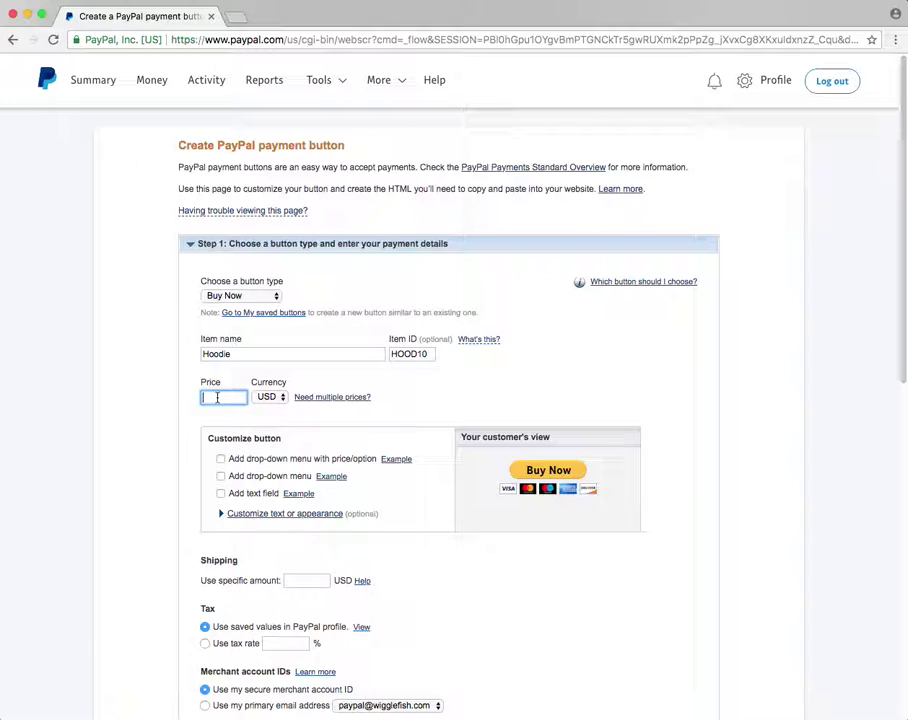
{"action": "type", "text": "$"}
{"action": "key", "text": "BackSpace"}
{"action": "type", "text": "34.95"}
{"action": "left_click", "coordinate": [279, 399]}
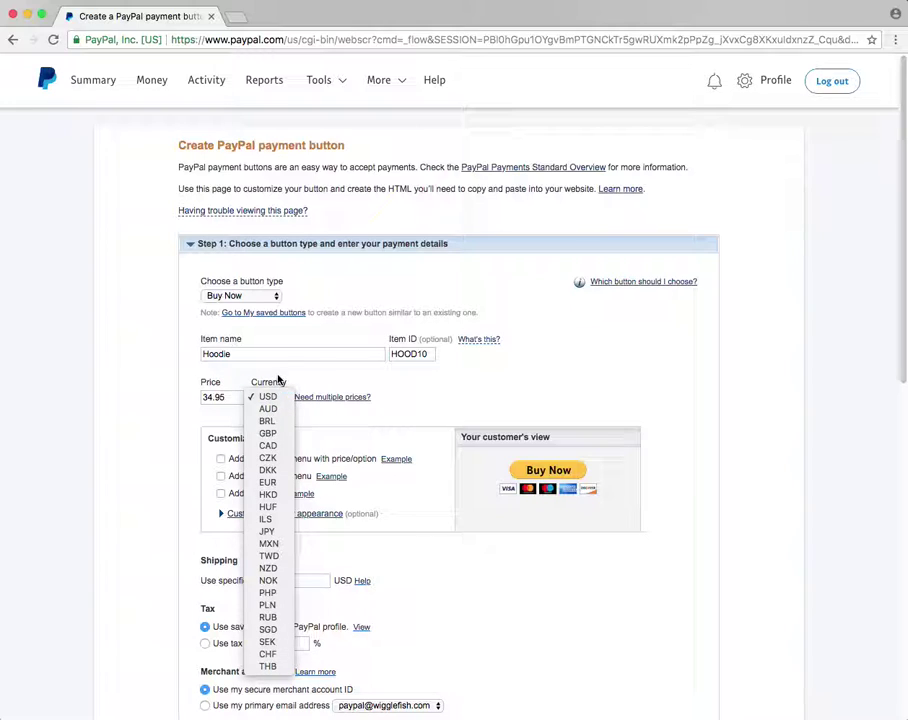
{"action": "left_click", "coordinate": [266, 386]}
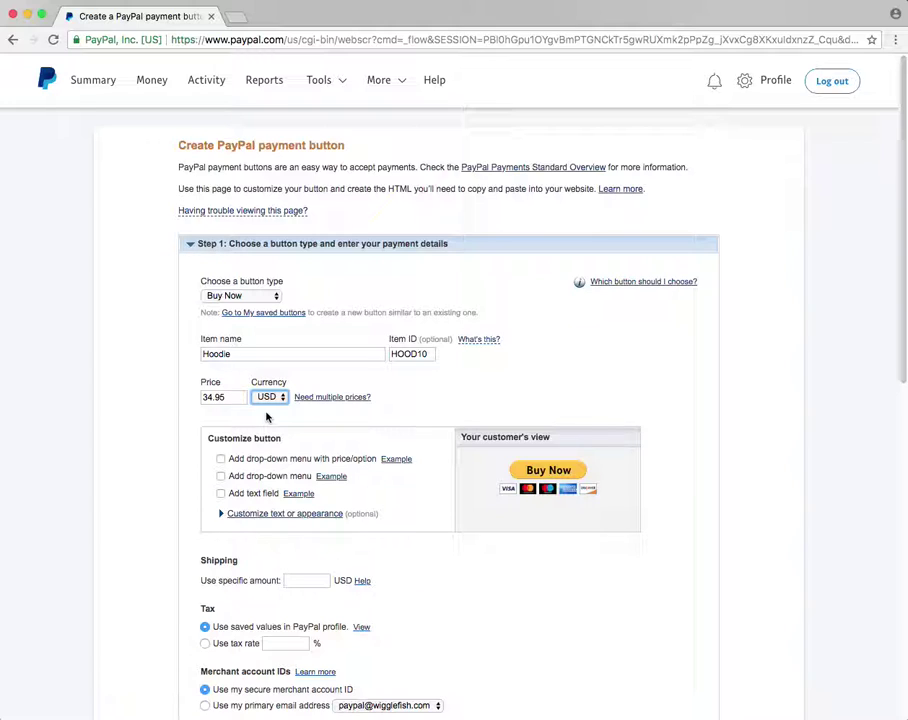
{"action": "left_click", "coordinate": [318, 397]}
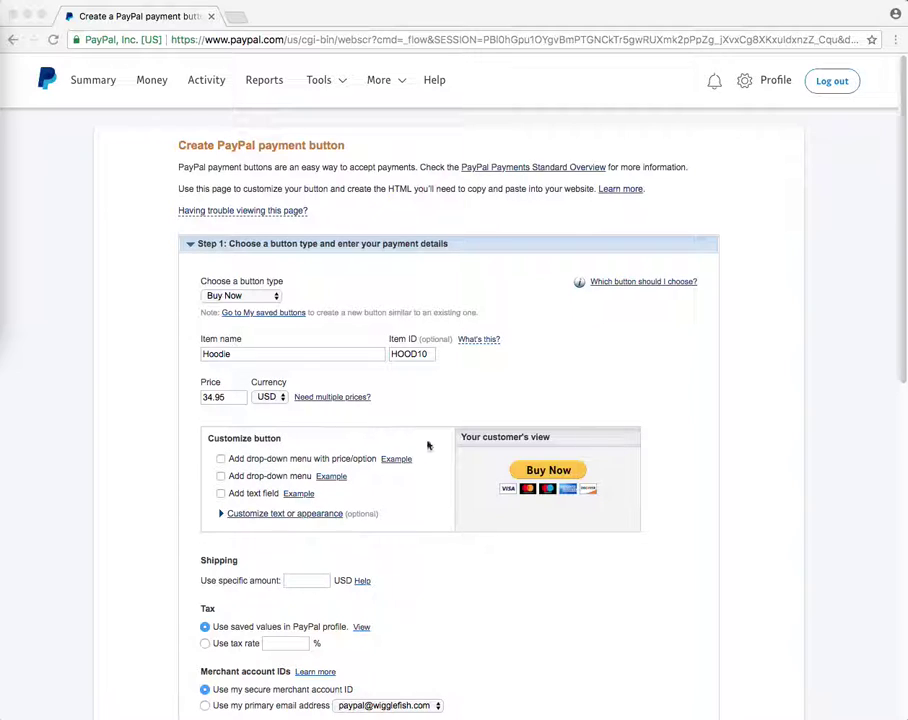
{"action": "left_click", "coordinate": [226, 401]}
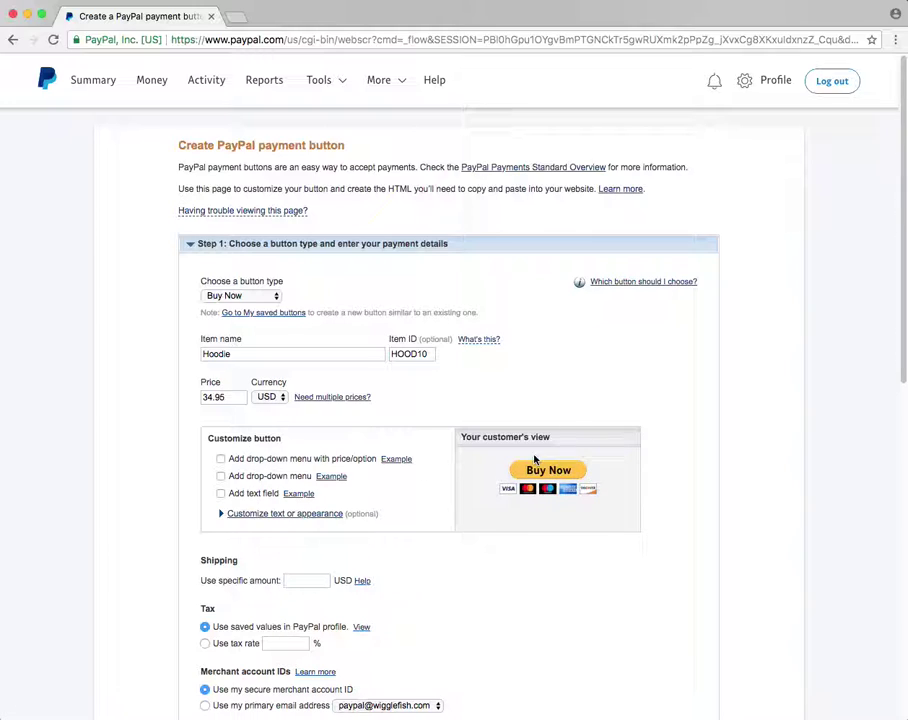
Expand the button's text and appearance customization and try the smaller button and credit card logo options.
{"action": "left_click", "coordinate": [240, 515]}
{"action": "scroll", "coordinate": [576, 551], "scroll_direction": "down", "scroll_amount": 2}
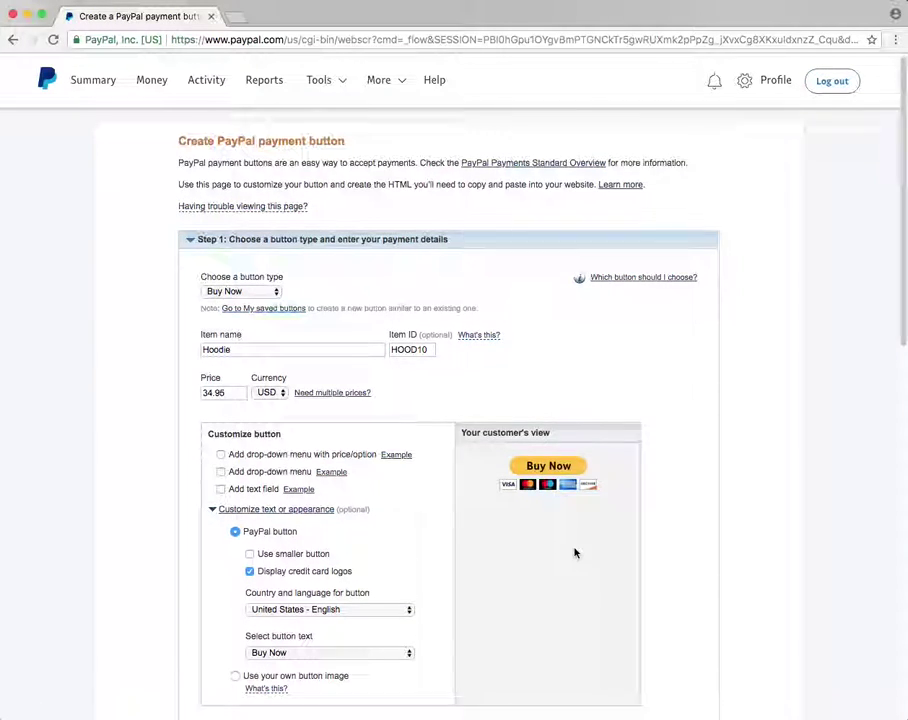
{"action": "left_click", "coordinate": [250, 490]}
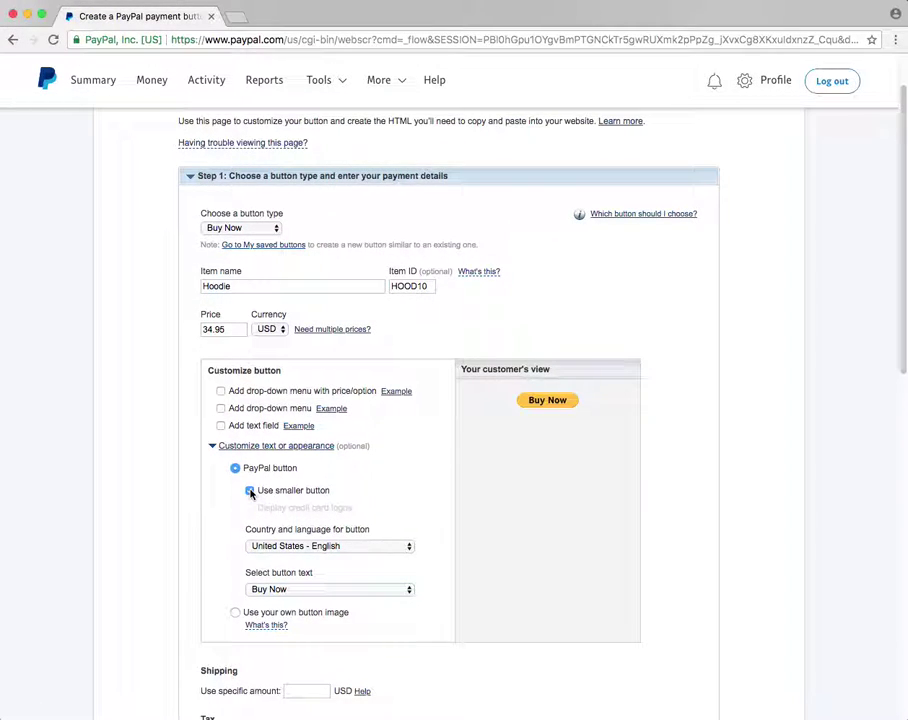
{"action": "left_click", "coordinate": [249, 490]}
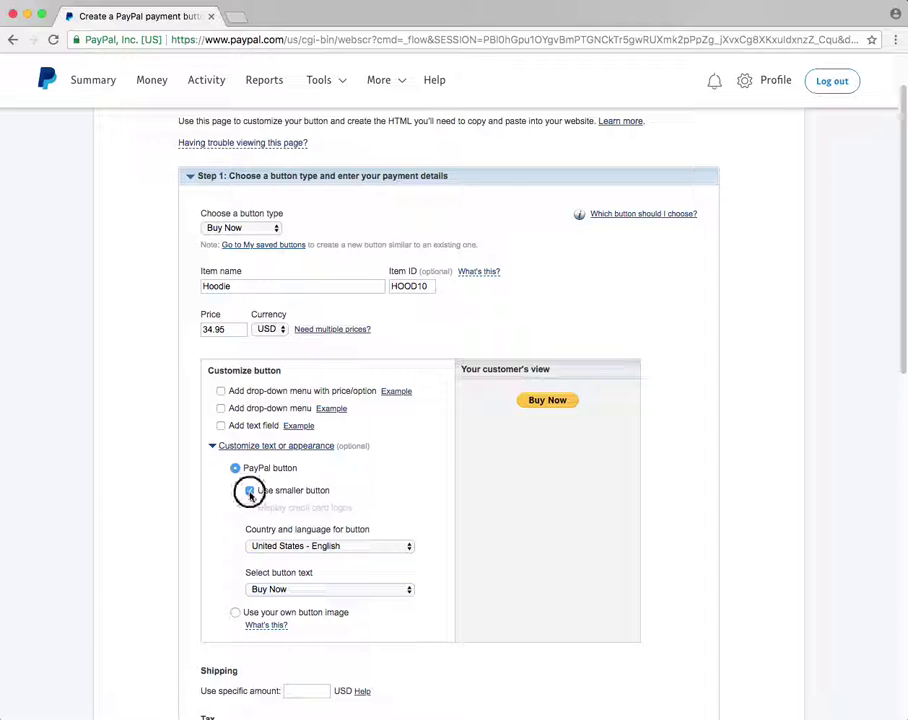
{"action": "left_click", "coordinate": [250, 508]}
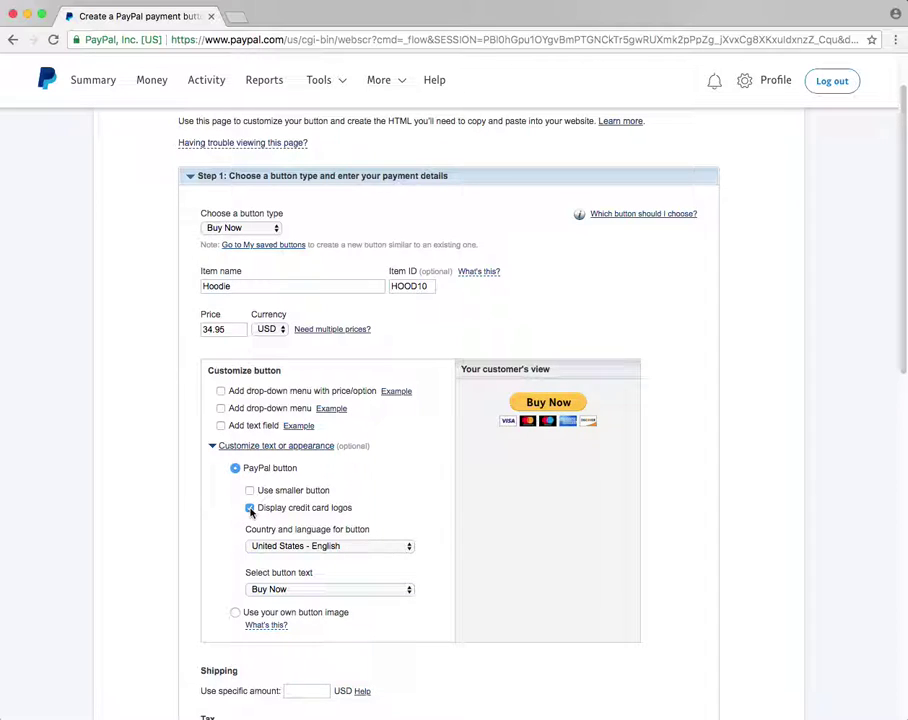
{"action": "left_click", "coordinate": [250, 508]}
{"action": "left_click", "coordinate": [250, 508]}
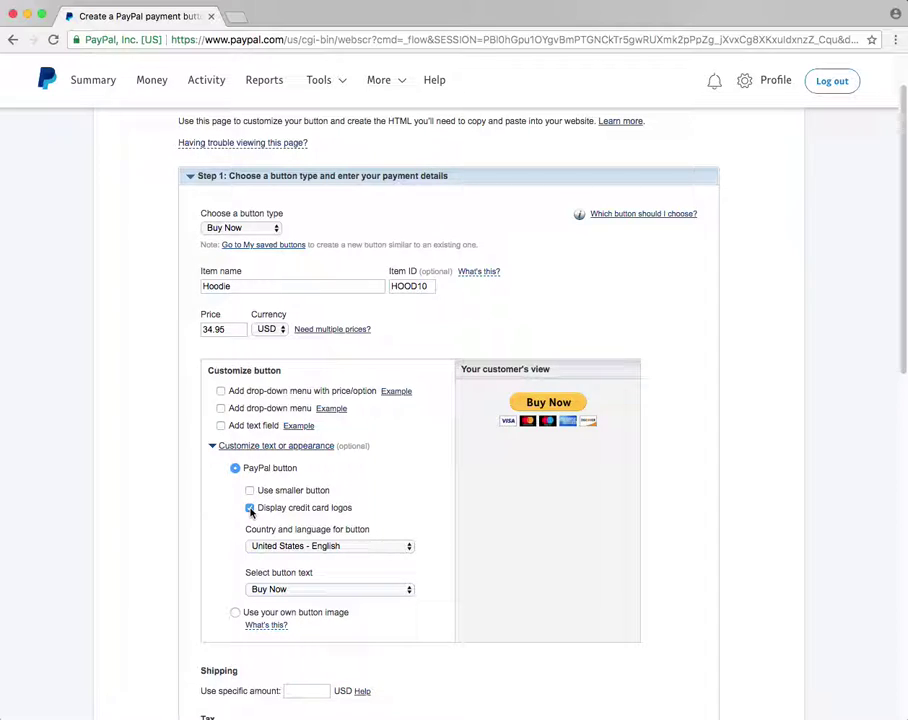
Check the button's country and language choices and try the alternative Buy Now button text.
{"action": "left_click", "coordinate": [295, 548]}
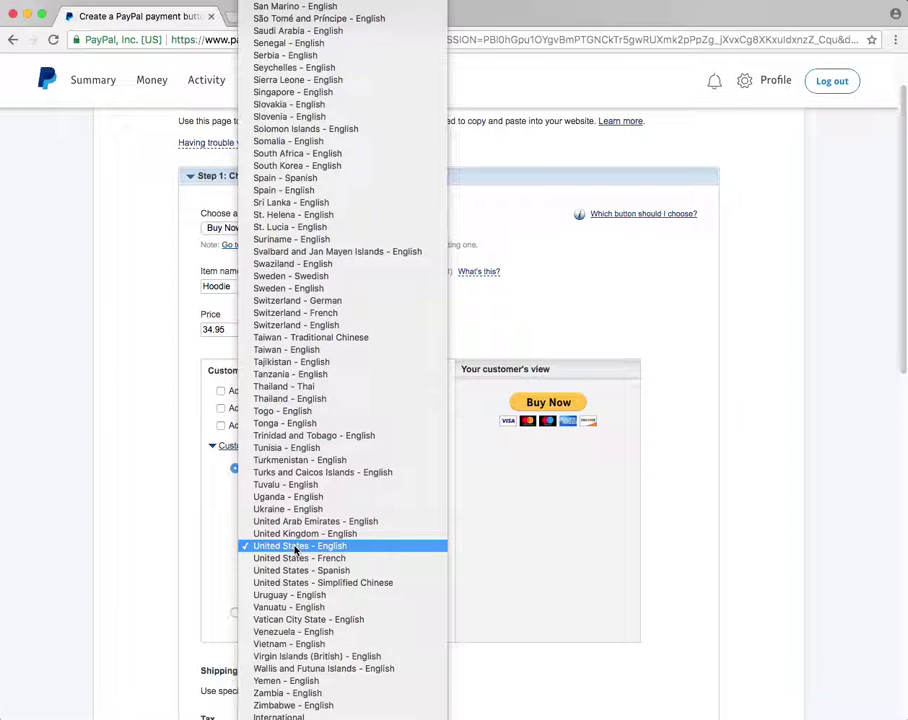
{"action": "left_click", "coordinate": [225, 543]}
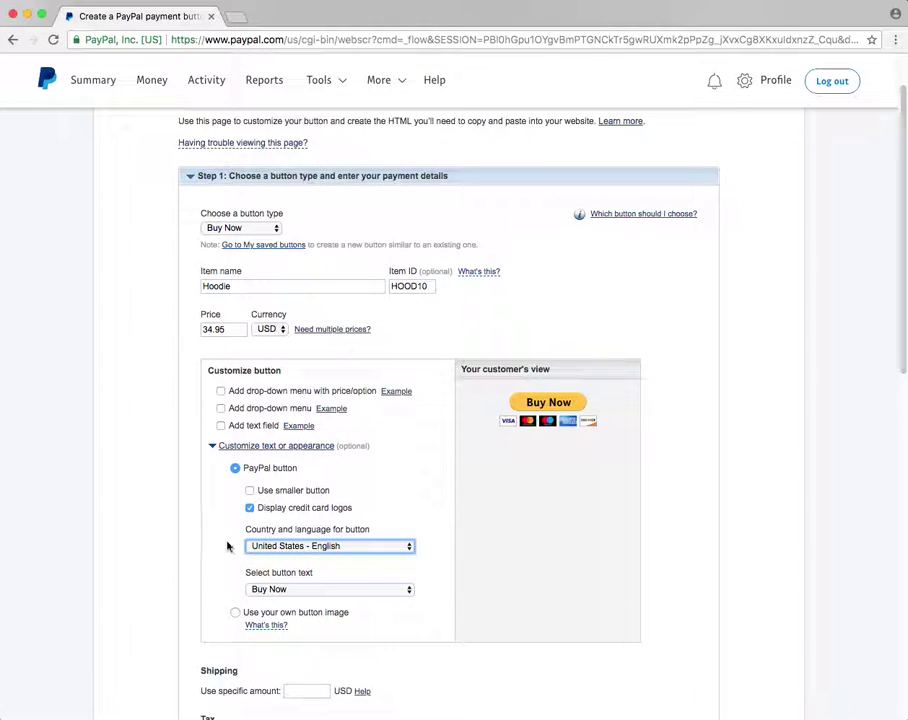
{"action": "left_click", "coordinate": [291, 590]}
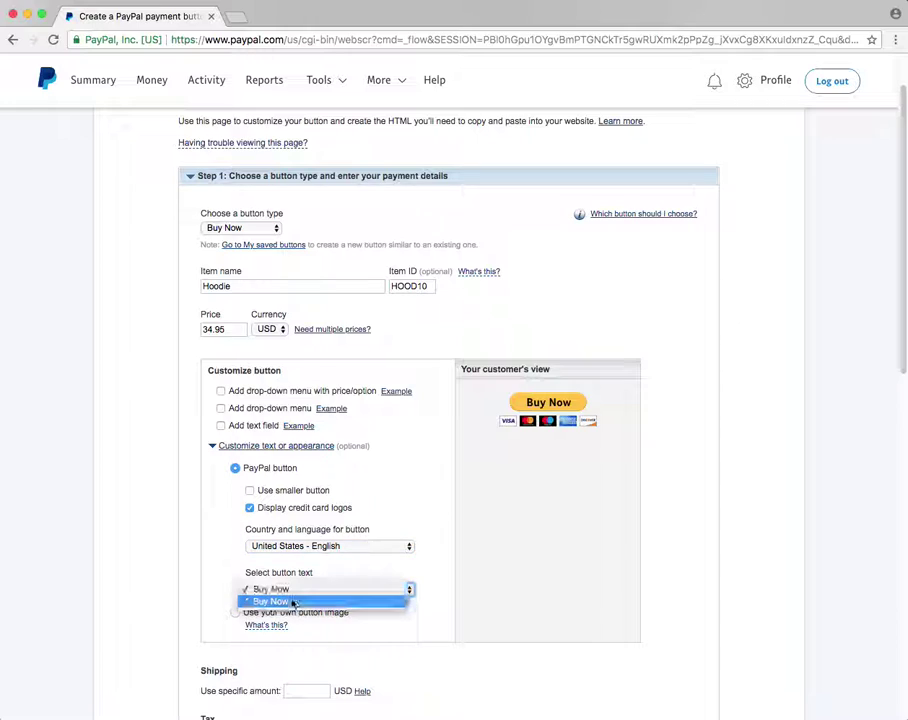
{"action": "left_click", "coordinate": [294, 602]}
{"action": "left_click", "coordinate": [300, 588]}
{"action": "left_click", "coordinate": [296, 578]}
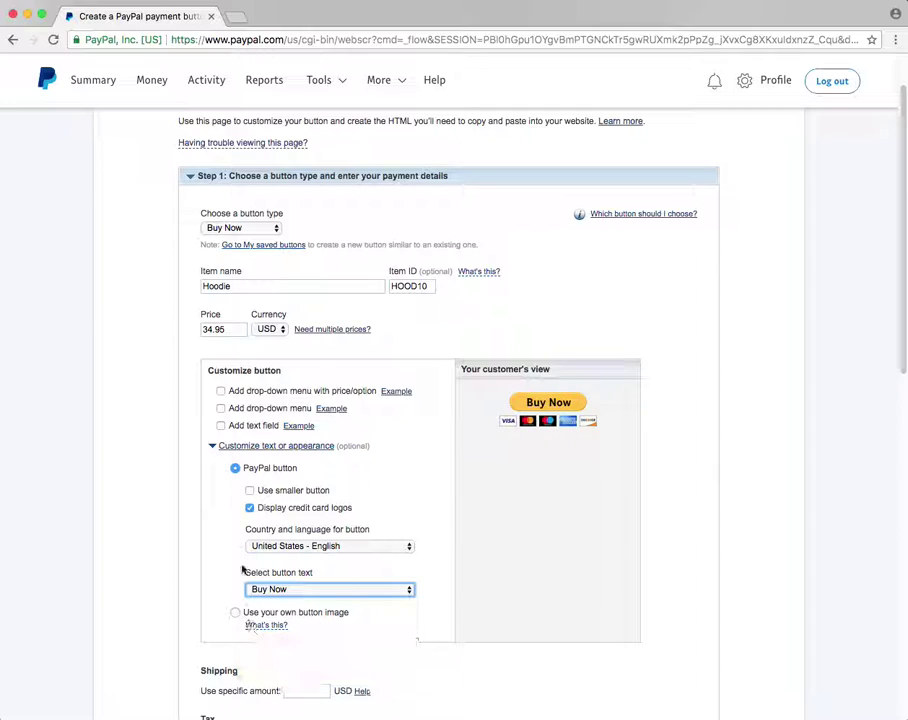
Add a customer text field to the button, named "This Hoodie Is Da Bomb".
{"action": "left_click", "coordinate": [221, 426]}
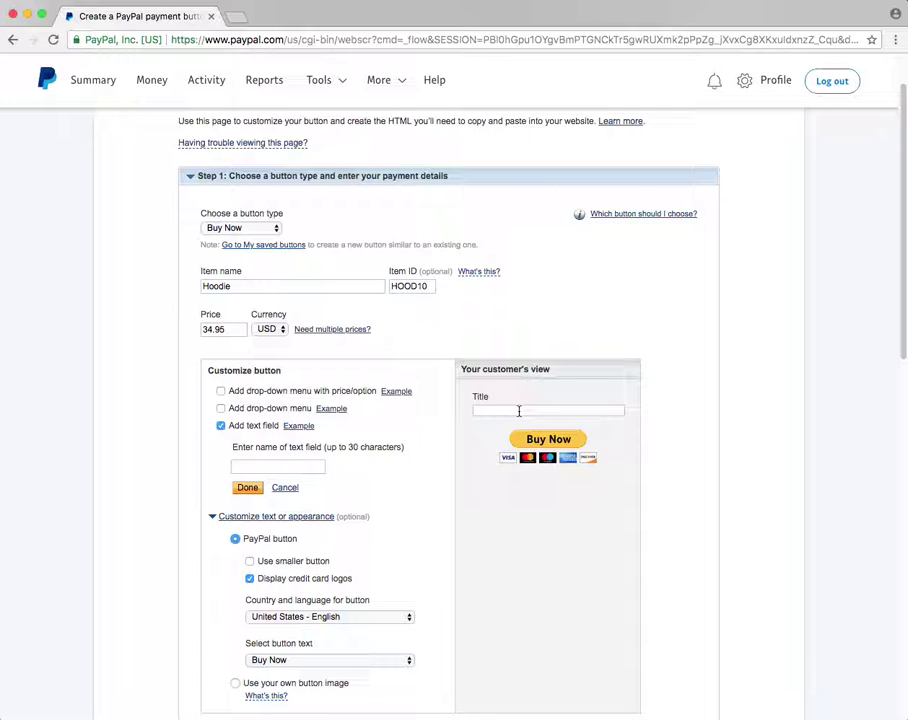
{"action": "scroll", "coordinate": [519, 411], "scroll_direction": "down", "scroll_amount": 10}
{"action": "scroll", "coordinate": [535, 405], "scroll_direction": "up", "scroll_amount": 10}
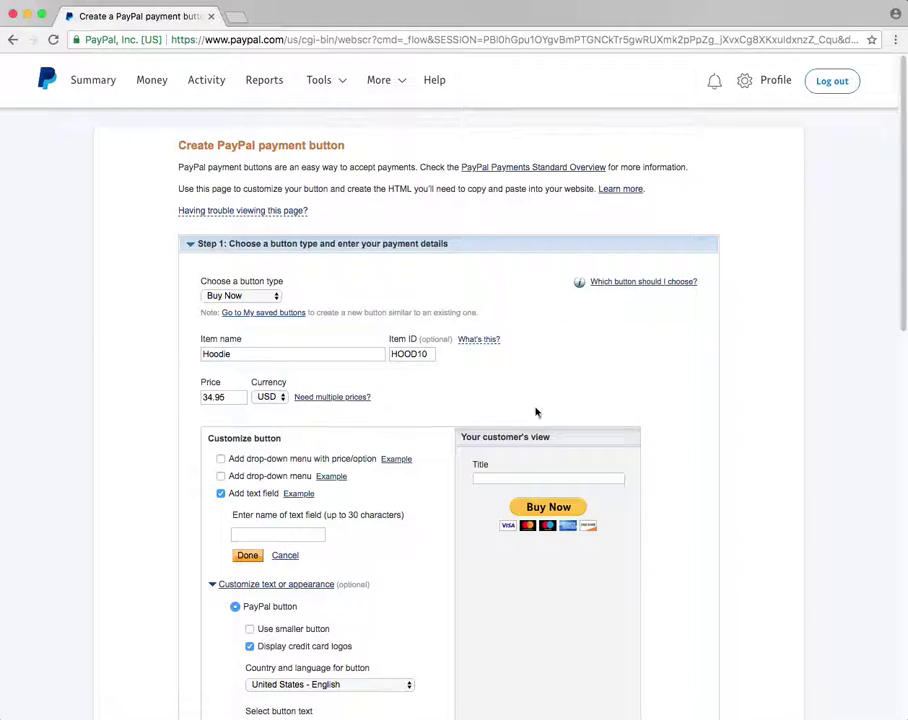
{"action": "left_click", "coordinate": [280, 533]}
{"action": "type", "text": "This Hoodie"}
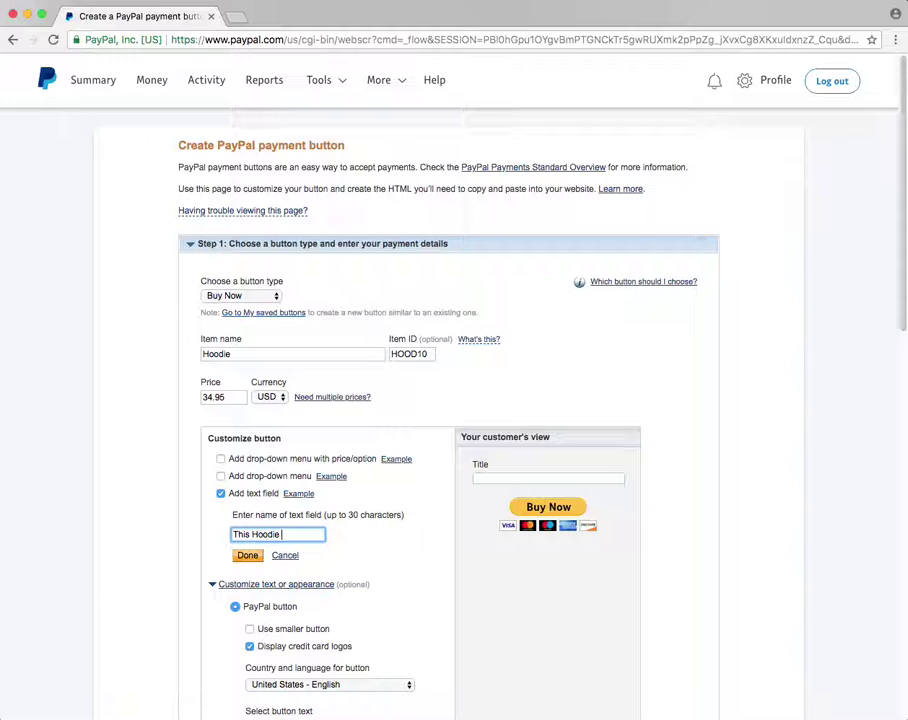
{"action": "type", "text": " Is Da Bomb"}
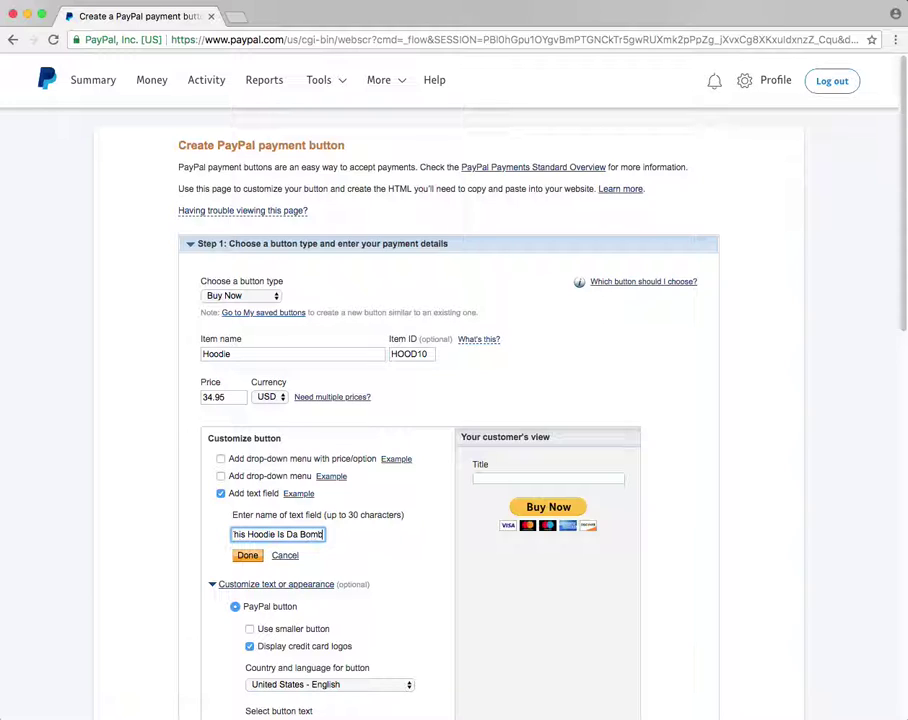
{"action": "left_click", "coordinate": [252, 559]}
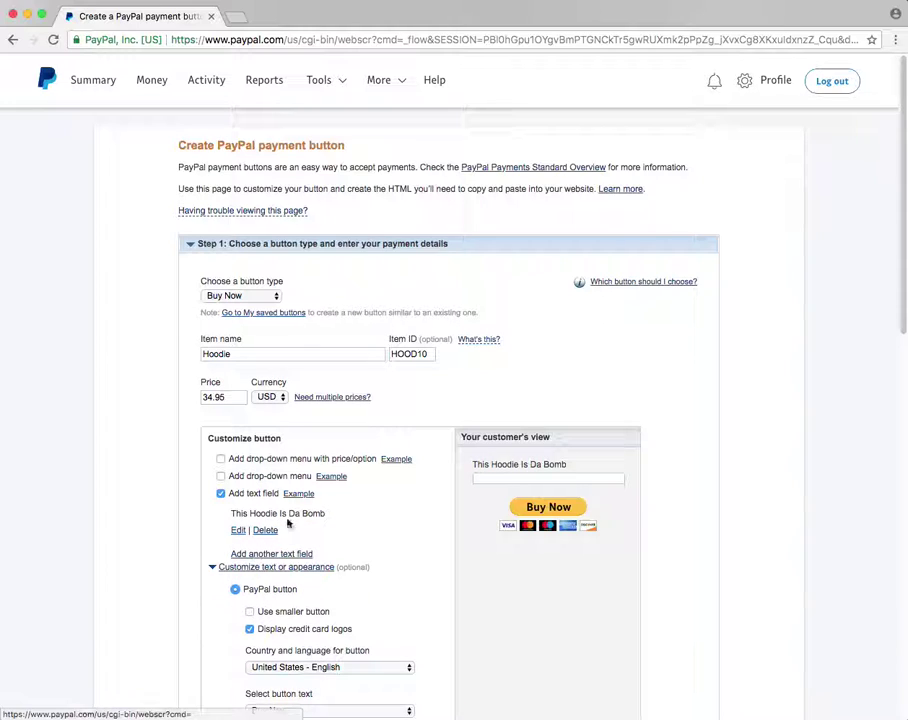
Add a drop-down menu named Sizes with the options Small, Medium and Large, and check its choices in the customer's view.
{"action": "left_click", "coordinate": [221, 478]}
{"action": "left_click", "coordinate": [505, 466]}
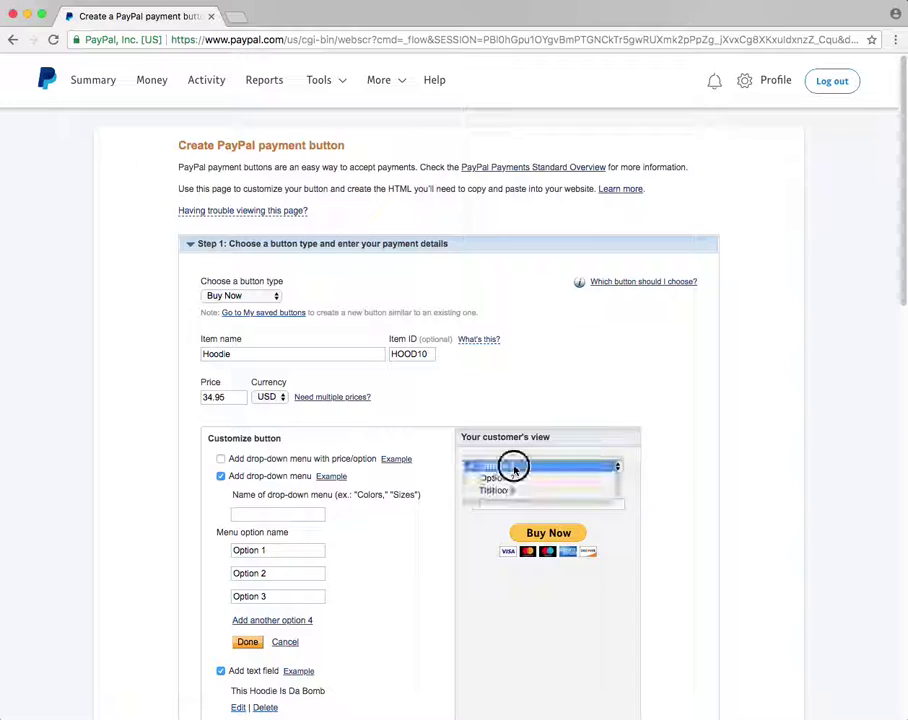
{"action": "left_click", "coordinate": [264, 550]}
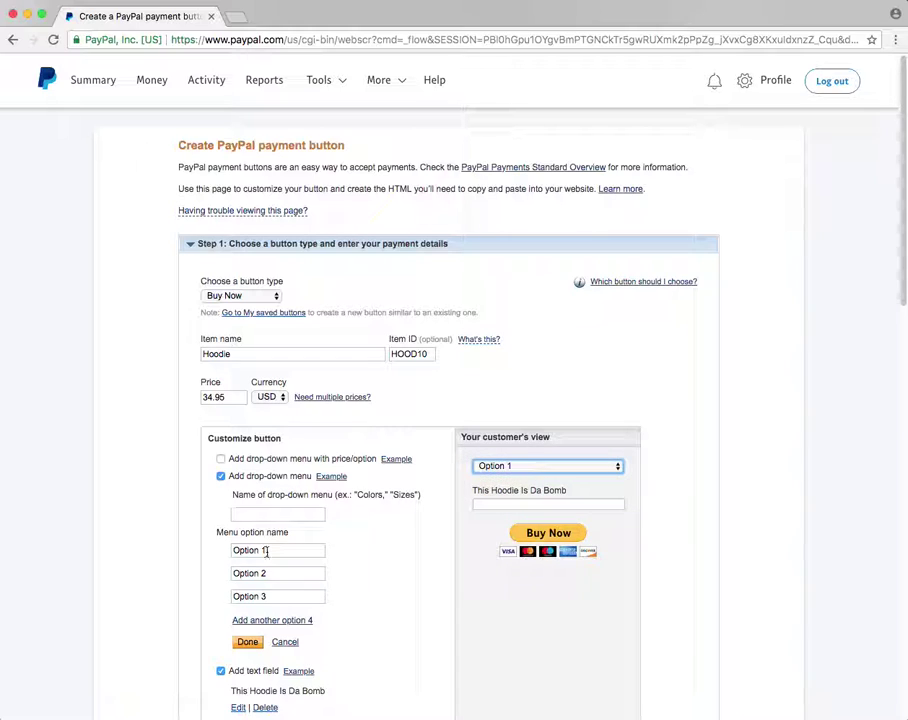
{"action": "left_click_drag", "start_coordinate": [264, 550], "coordinate": [226, 551]}
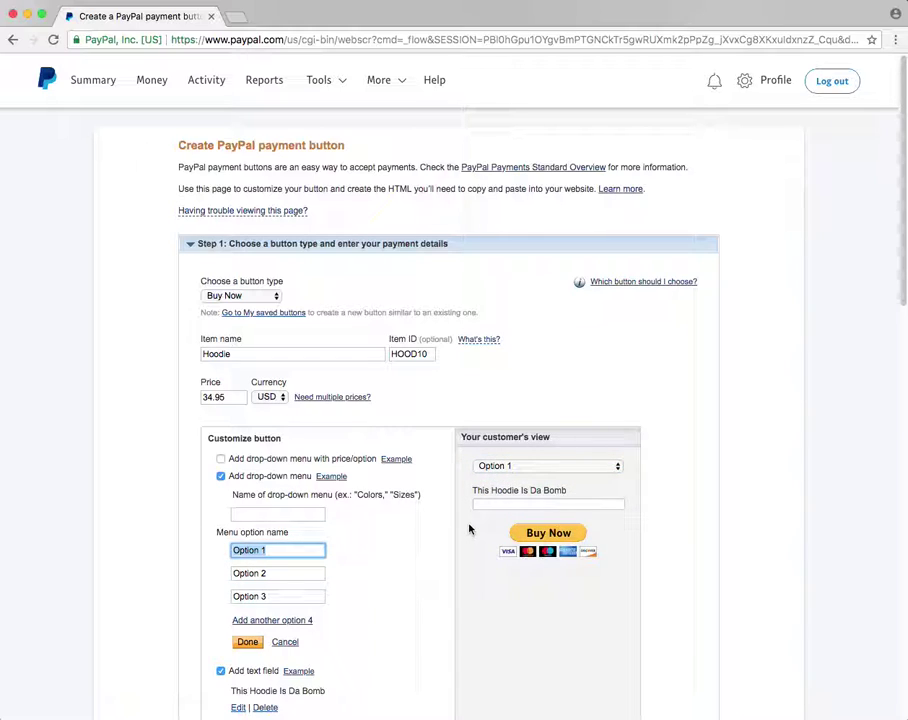
{"action": "type", "text": "Small"}
{"action": "key", "text": "Tab"}
{"action": "type", "text": "Medi"}
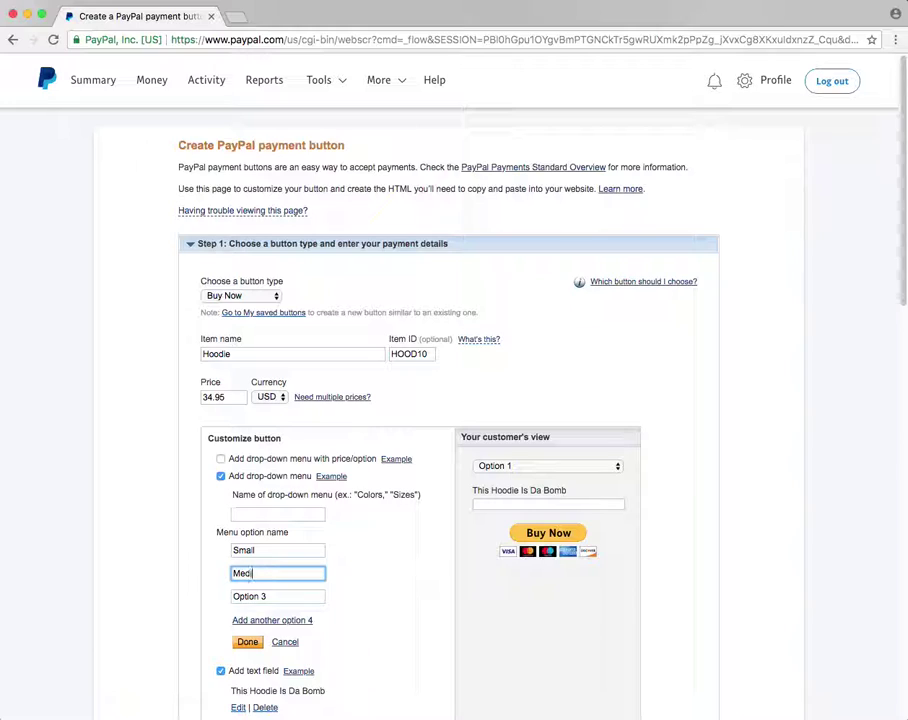
{"action": "left_click_drag", "start_coordinate": [272, 596], "coordinate": [219, 597]}
{"action": "type", "text": "Large"}
{"action": "left_click", "coordinate": [287, 512]}
{"action": "type", "text": "Sizes"}
{"action": "left_click", "coordinate": [247, 641]}
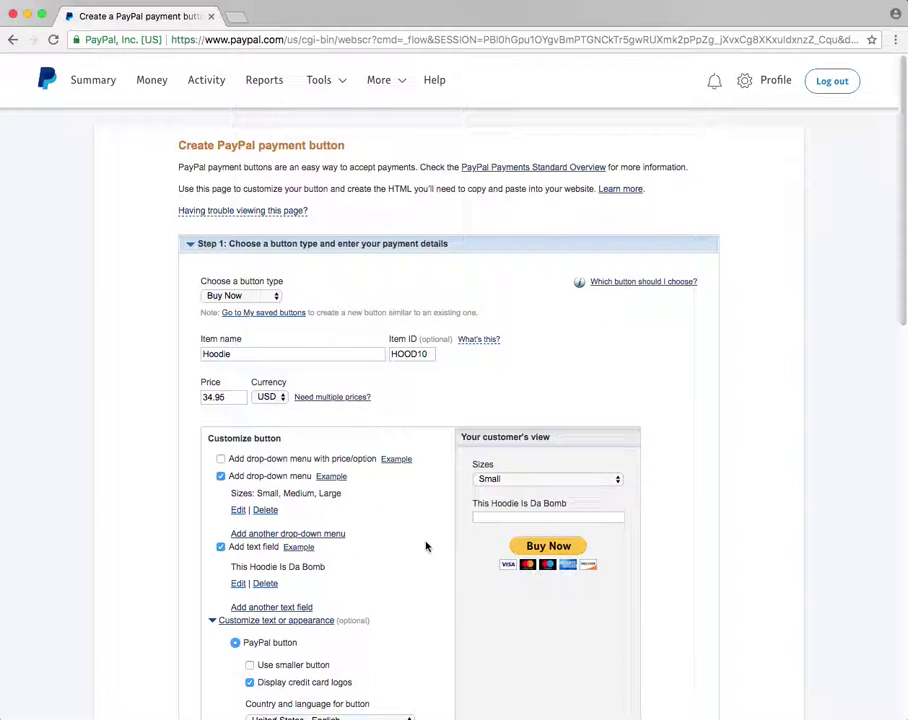
{"action": "left_click", "coordinate": [525, 480]}
{"action": "left_click", "coordinate": [524, 462]}
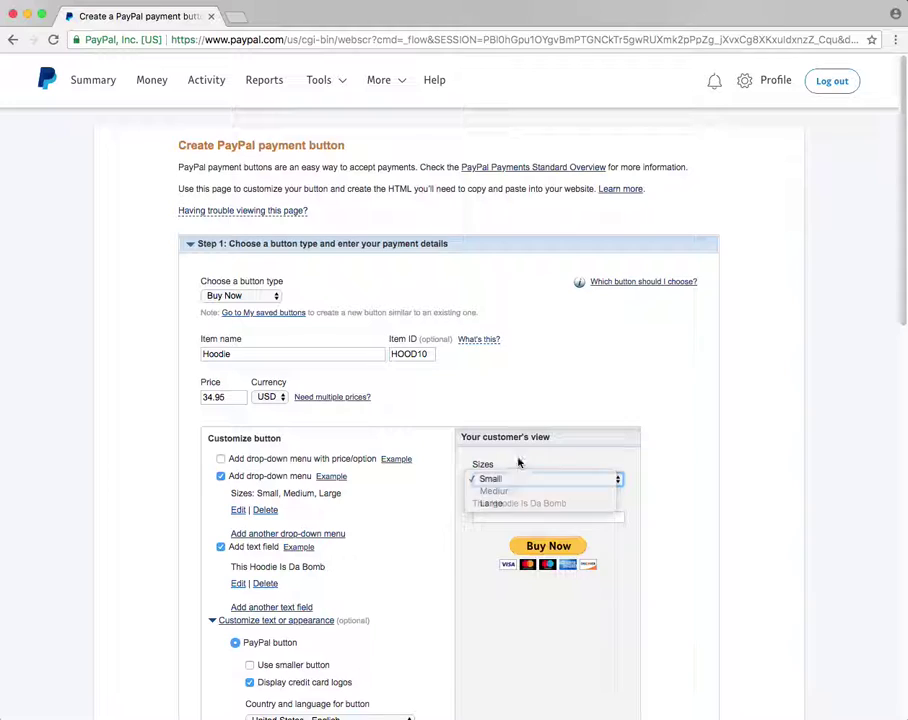
Add a drop-down menu with price per option and name its three options Small, Medium and Large.
{"action": "left_click", "coordinate": [221, 458]}
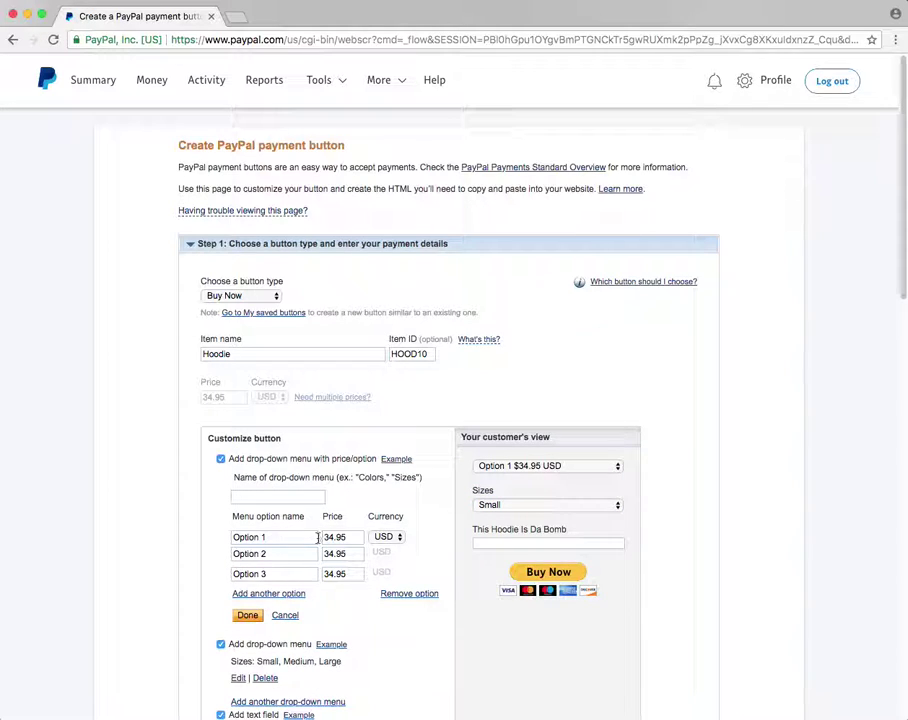
{"action": "left_click", "coordinate": [249, 537]}
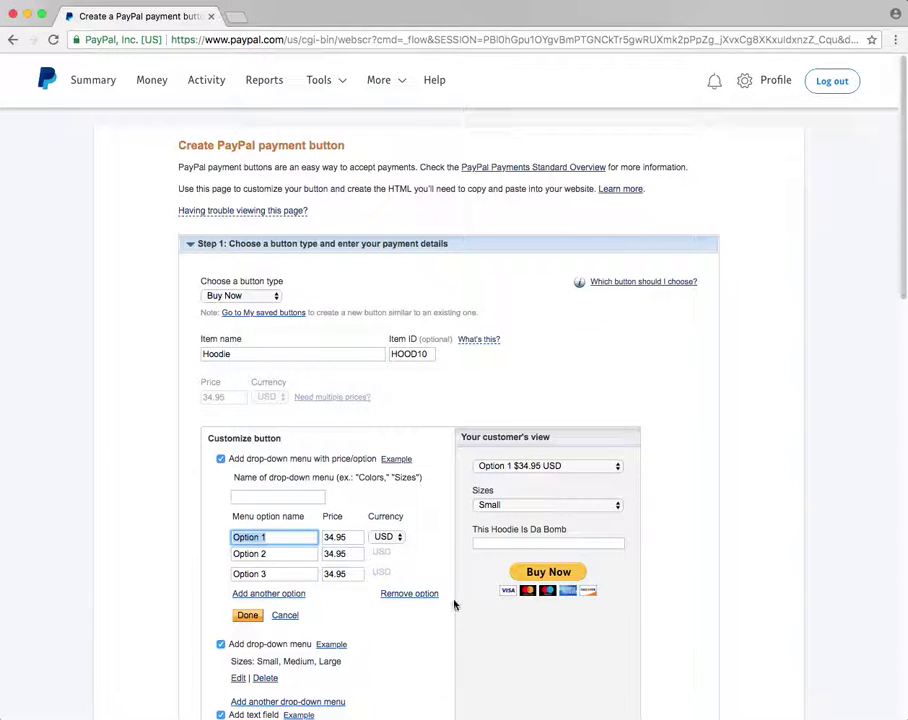
{"action": "type", "text": "Small"}
{"action": "left_click", "coordinate": [243, 553]}
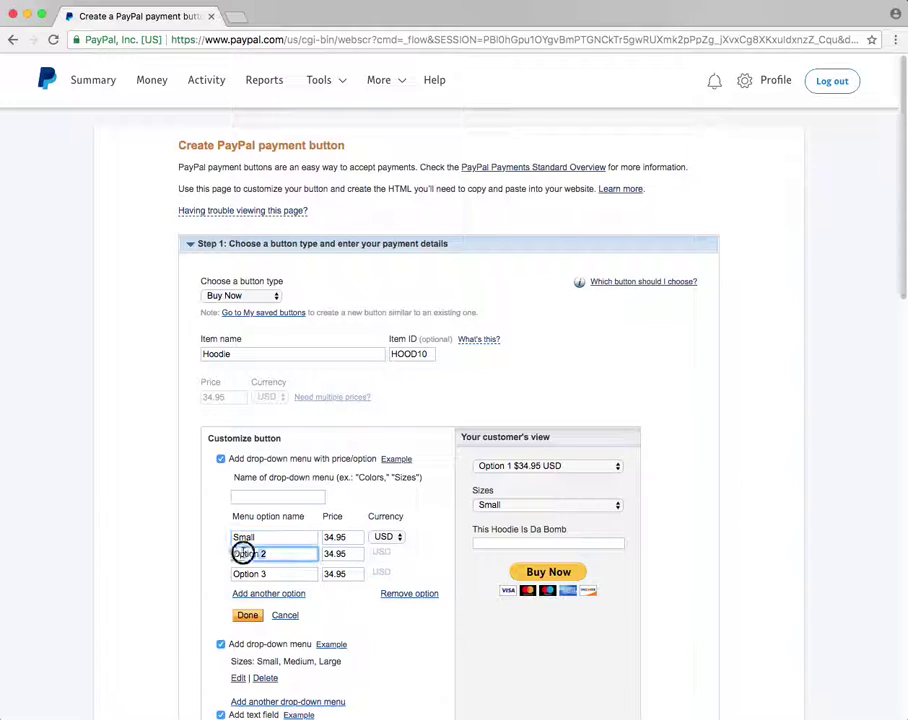
{"action": "type", "text": "Medium"}
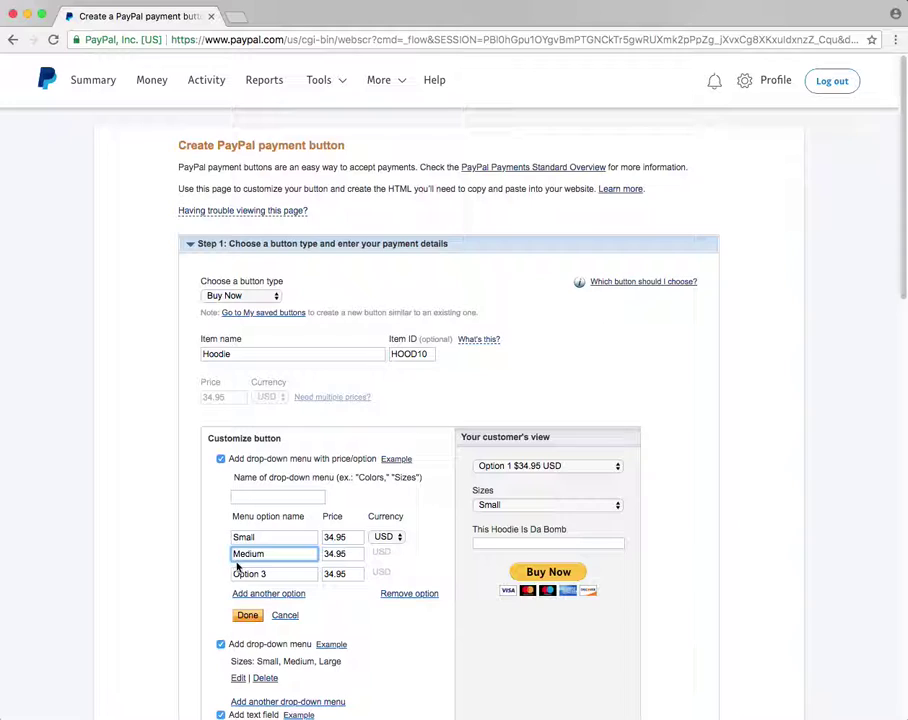
{"action": "left_click", "coordinate": [272, 574]}
{"action": "type", "text": "Large"}
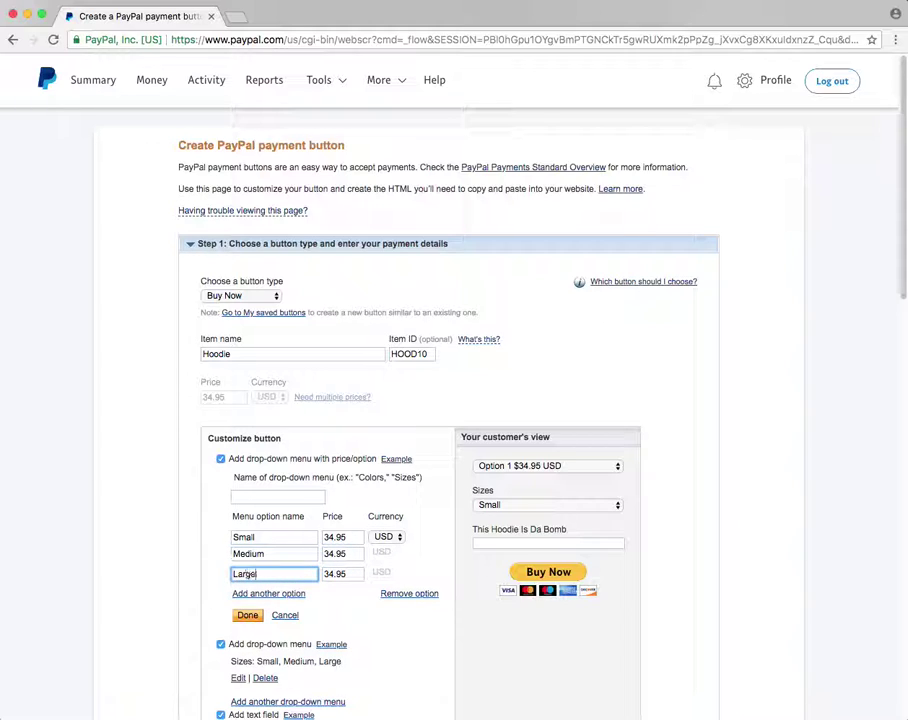
Set the Small option's price to 32.95 and the Large option's price to 36.95, and save the priced menu.
{"action": "left_click", "coordinate": [333, 537]}
{"action": "key", "text": "BackSpace"}
{"action": "type", "text": "2"}
{"action": "left_click", "coordinate": [333, 574]}
{"action": "key", "text": "BackSpace"}
{"action": "type", "text": "6"}
{"action": "left_click", "coordinate": [247, 614]}
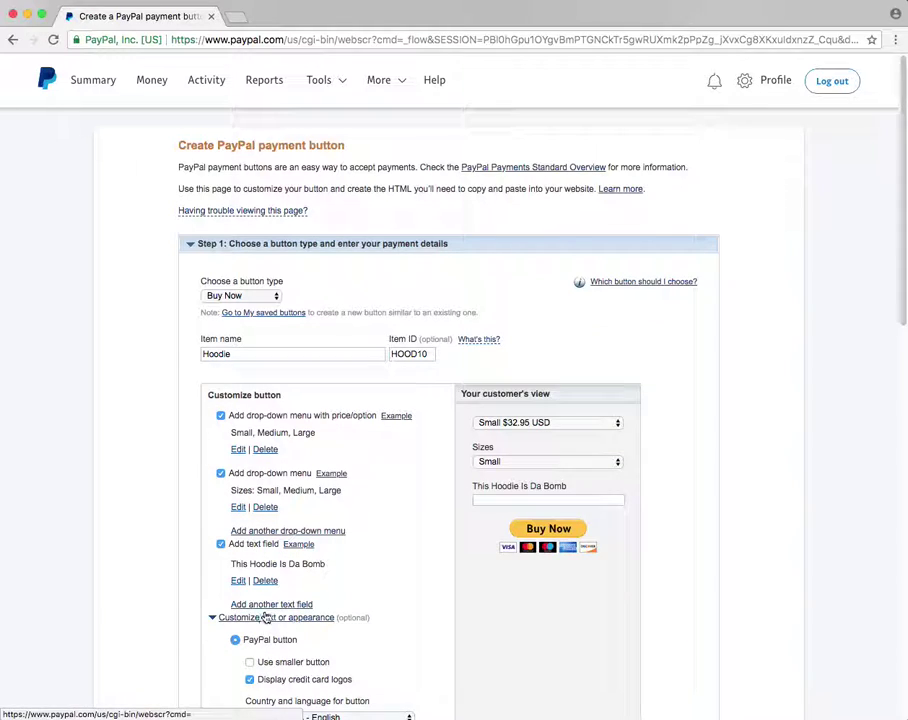
Remove the Sizes drop-down, check the priced choices in the customer's view, and remove the priced menu and the text field as well.
{"action": "left_click", "coordinate": [222, 476]}
{"action": "left_click", "coordinate": [575, 424]}
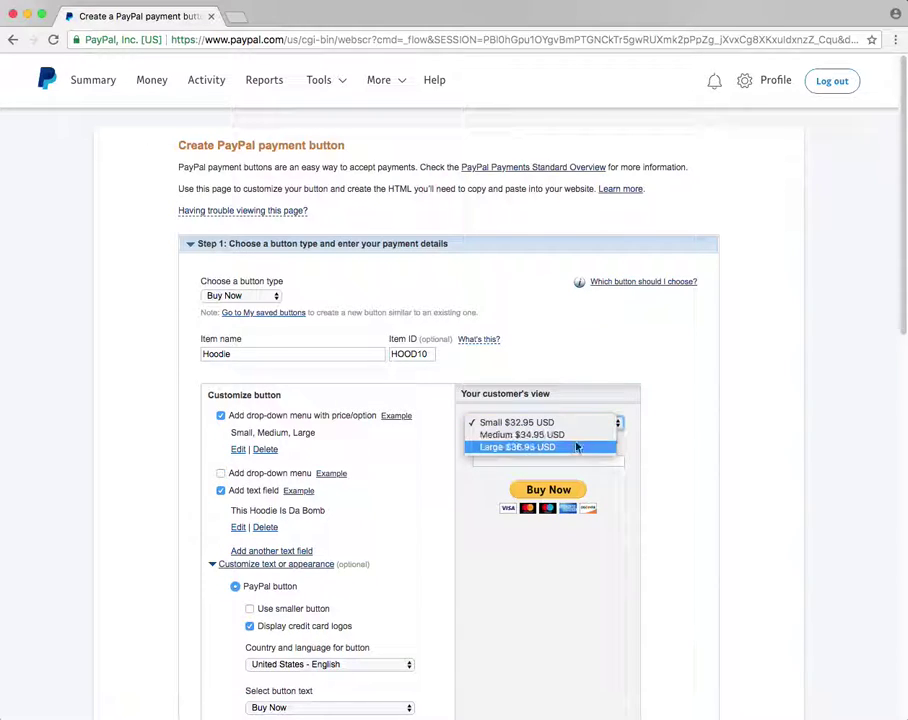
{"action": "left_click", "coordinate": [582, 408]}
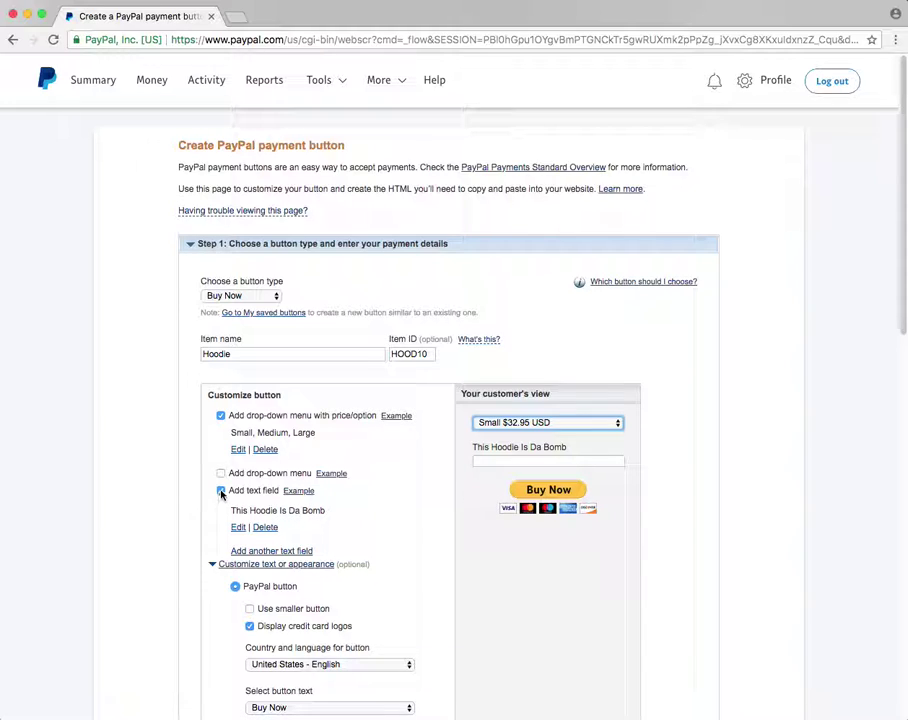
{"action": "left_click", "coordinate": [221, 417]}
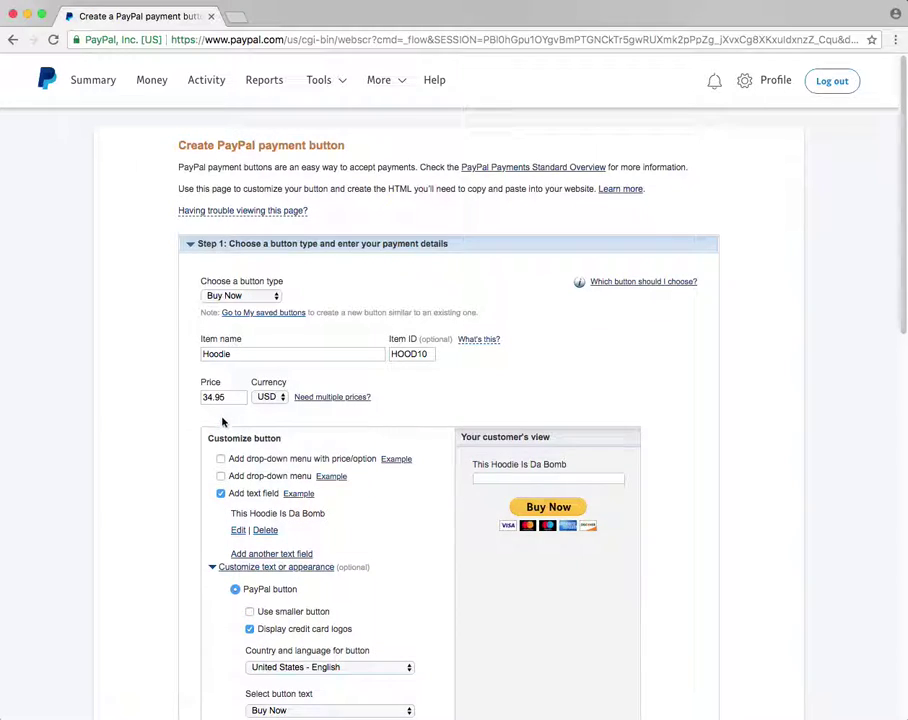
{"action": "left_click", "coordinate": [221, 494]}
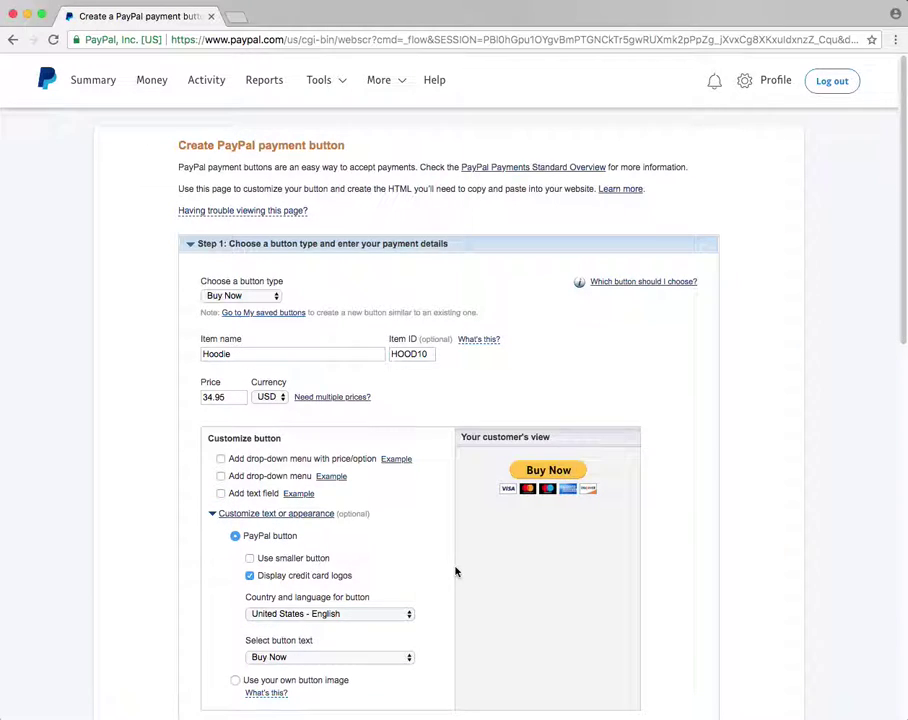
Set a specific shipping amount of 8 USD and a tax rate of 10% for the hoodie.
{"action": "scroll", "coordinate": [455, 571], "scroll_direction": "down", "scroll_amount": 5}
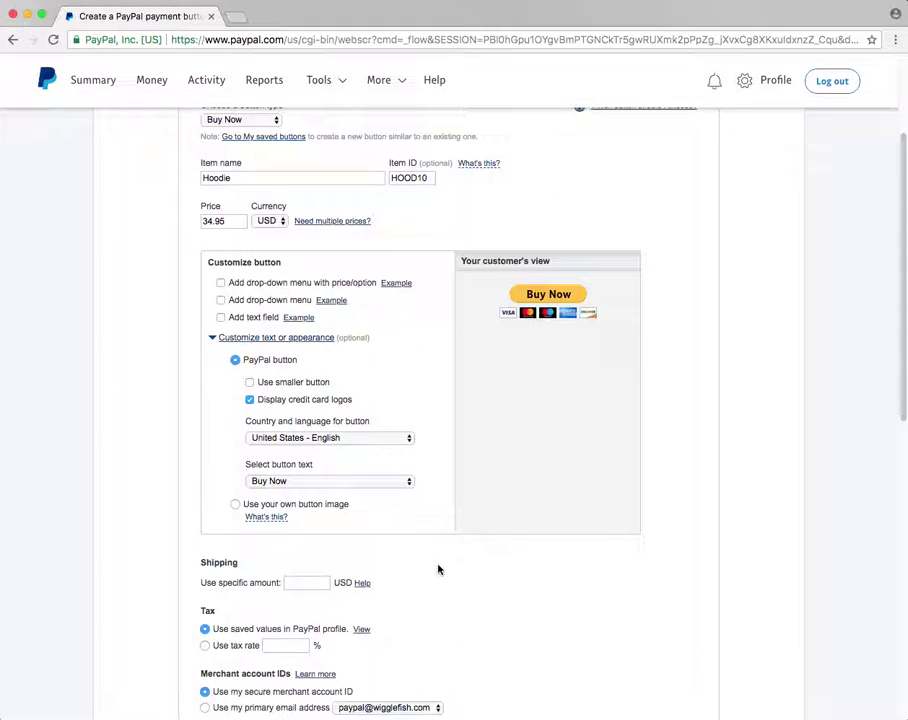
{"action": "left_click", "coordinate": [319, 571]}
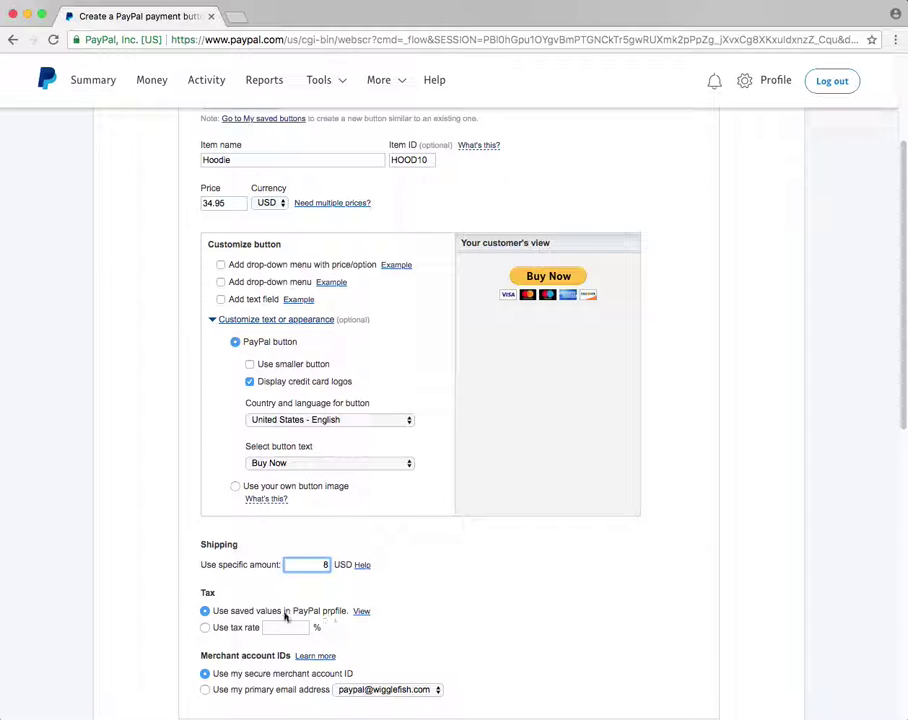
{"action": "scroll", "coordinate": [300, 610], "scroll_direction": "down", "scroll_amount": 3}
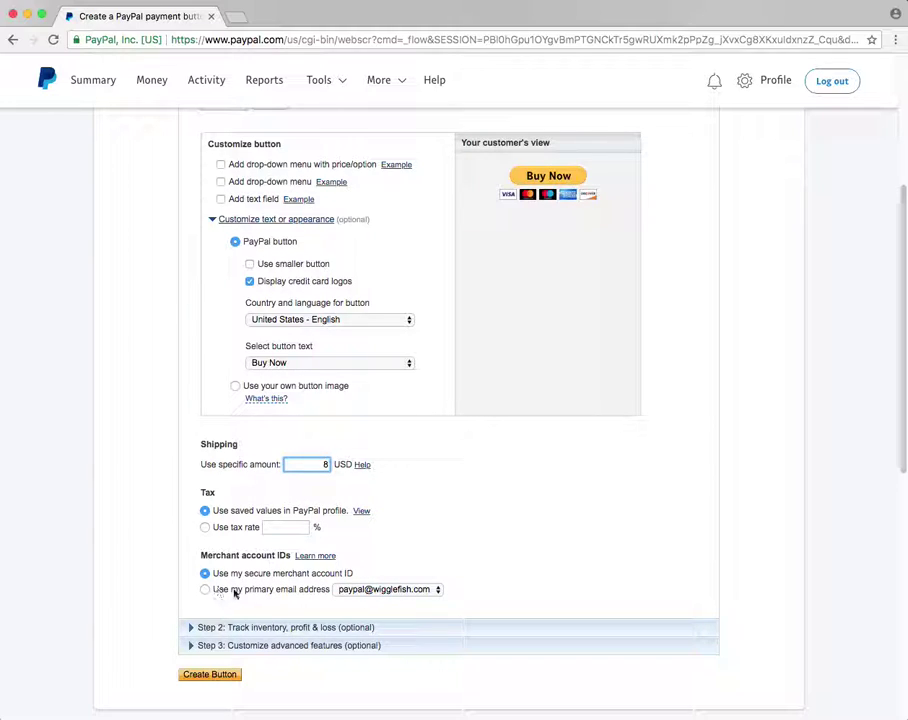
{"action": "left_click", "coordinate": [205, 527]}
{"action": "left_click", "coordinate": [280, 527]}
{"action": "type", "text": "10"}
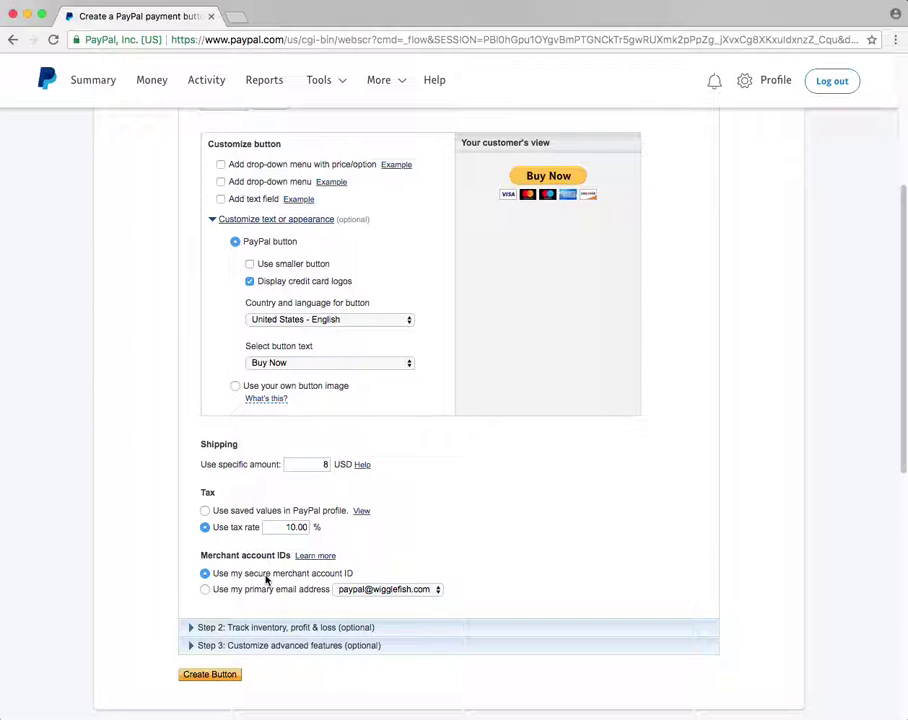
Choose the primary email address instead of the secure merchant account ID to identify the merchant.
{"action": "left_click", "coordinate": [207, 570]}
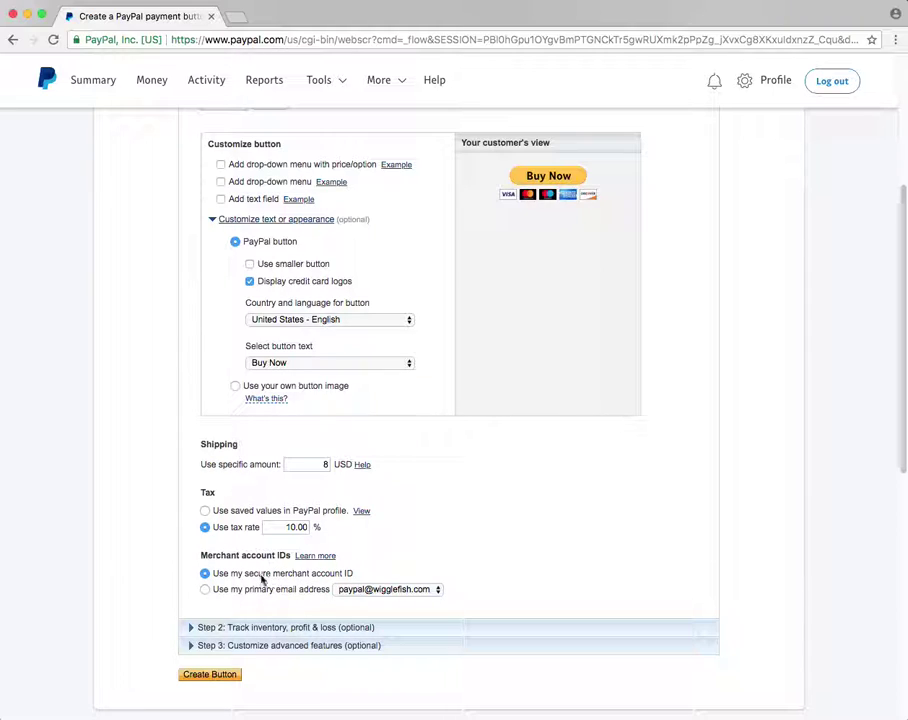
{"action": "left_click", "coordinate": [206, 590]}
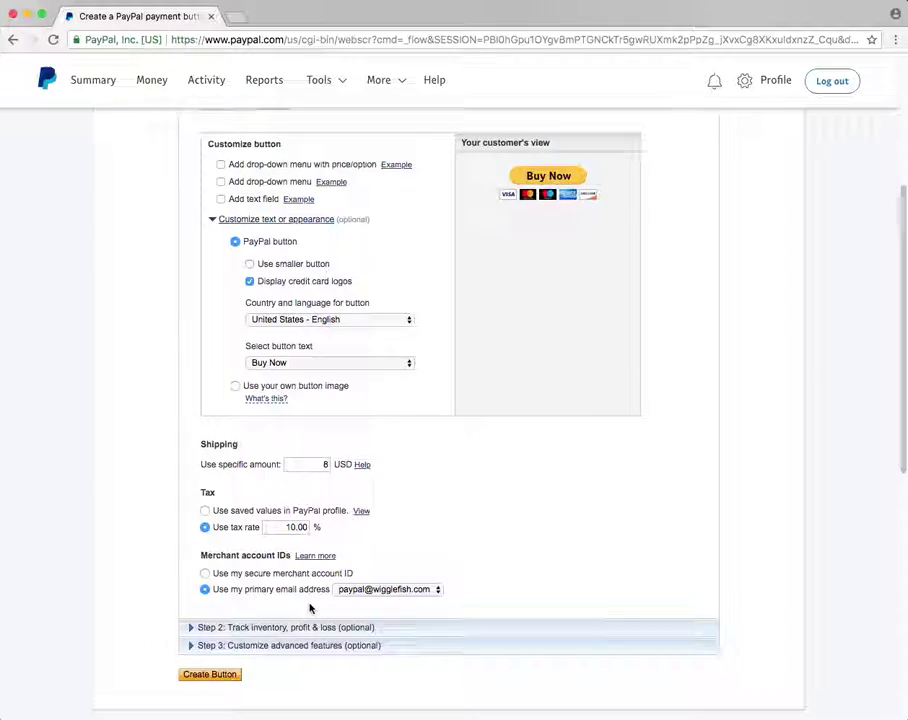
Look through the optional inventory, profit and loss settings, and try inventory tracking before turning it off again.
{"action": "scroll", "coordinate": [310, 606], "scroll_direction": "down", "scroll_amount": 3}
{"action": "left_click", "coordinate": [195, 486]}
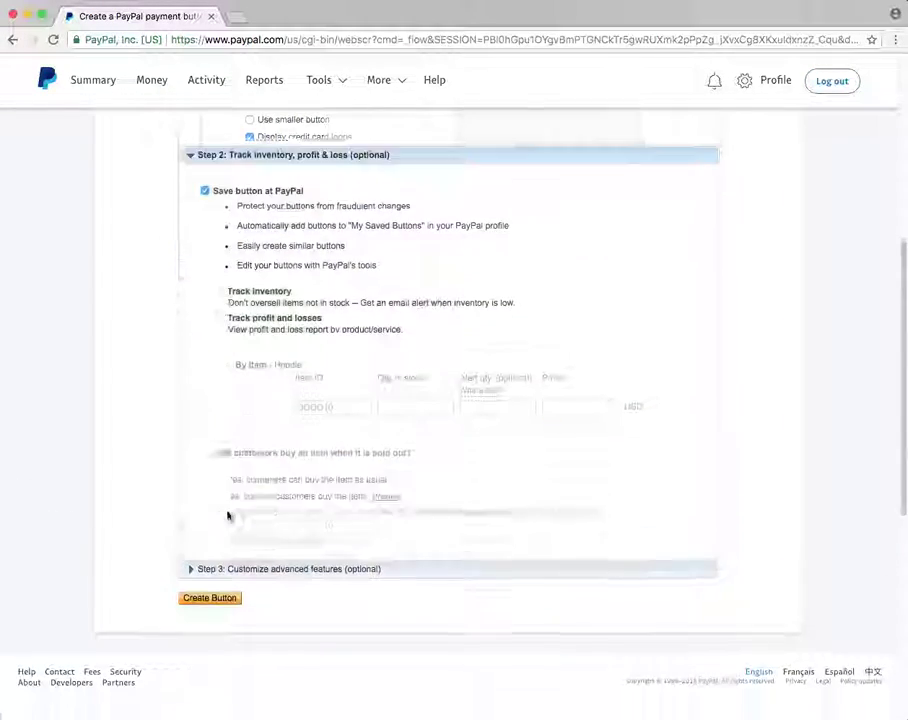
{"action": "scroll", "coordinate": [319, 504], "scroll_direction": "down", "scroll_amount": 1}
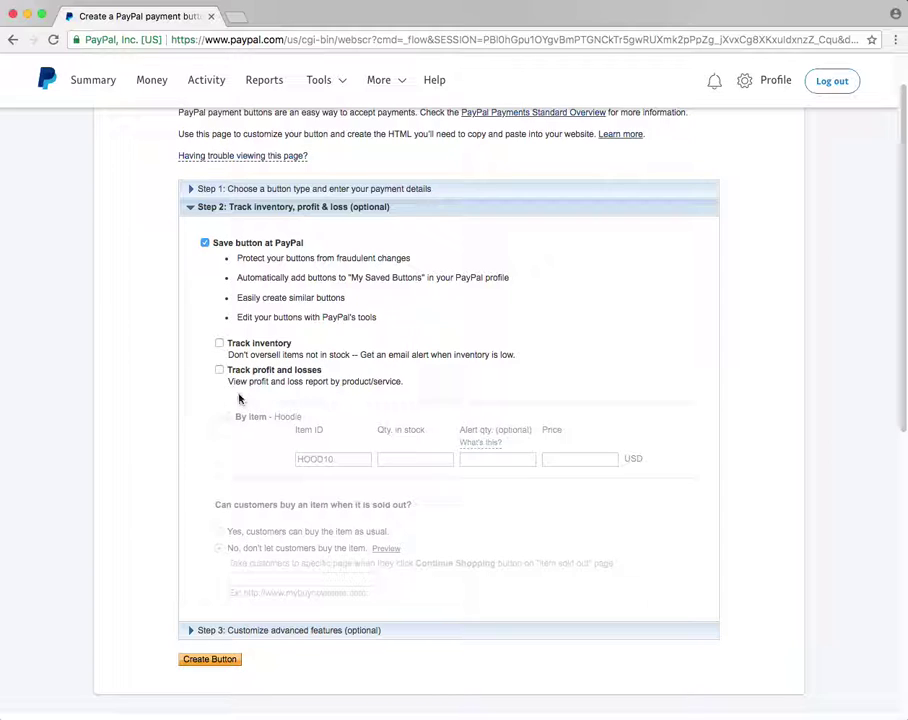
{"action": "scroll", "coordinate": [235, 390], "scroll_direction": "down", "scroll_amount": 1}
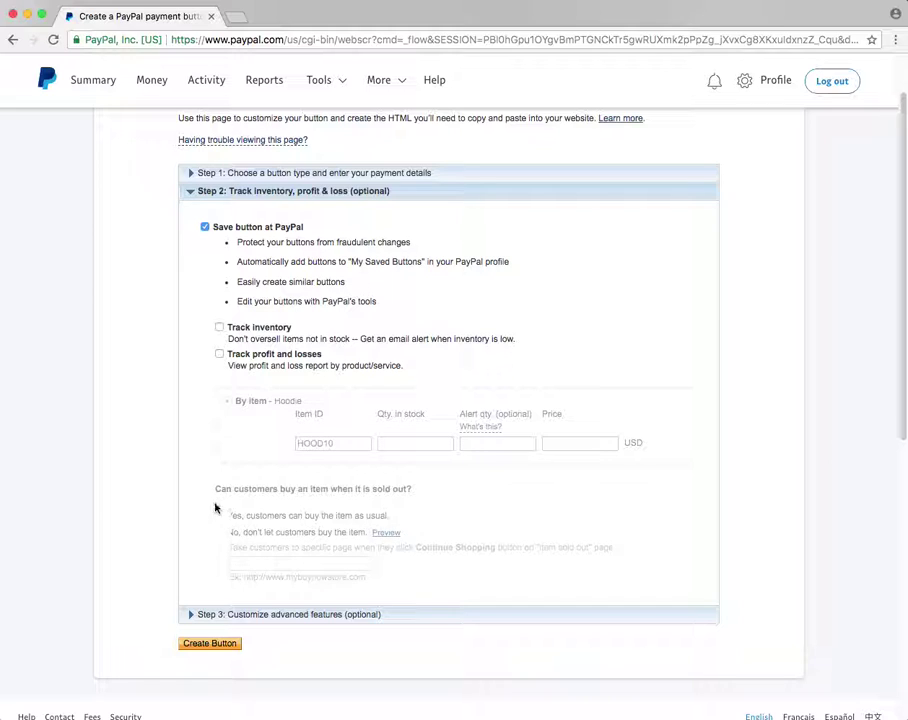
{"action": "left_click", "coordinate": [219, 328]}
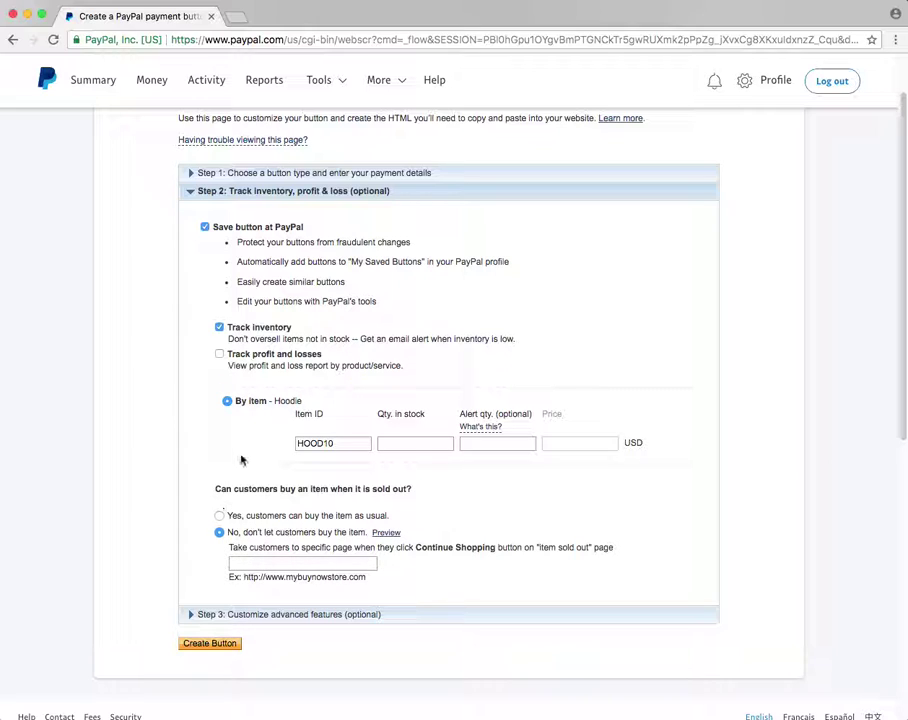
{"action": "left_click", "coordinate": [219, 328]}
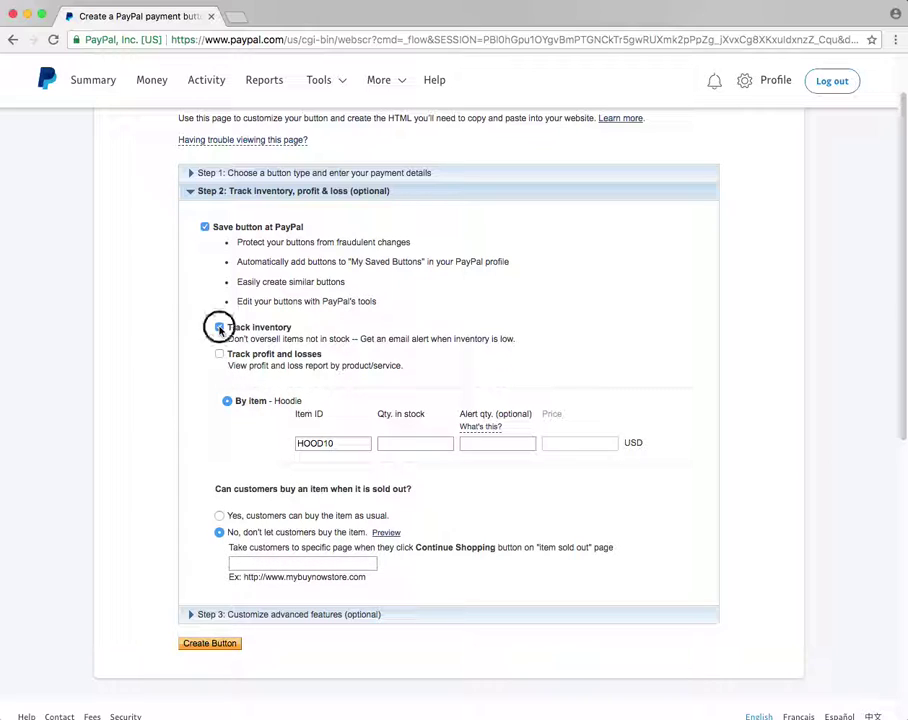
Review the advanced checkout features for order quantities, special instructions, shipping address and return URLs, and collapse the section.
{"action": "left_click", "coordinate": [214, 621]}
{"action": "scroll", "coordinate": [308, 556], "scroll_direction": "down", "scroll_amount": 5}
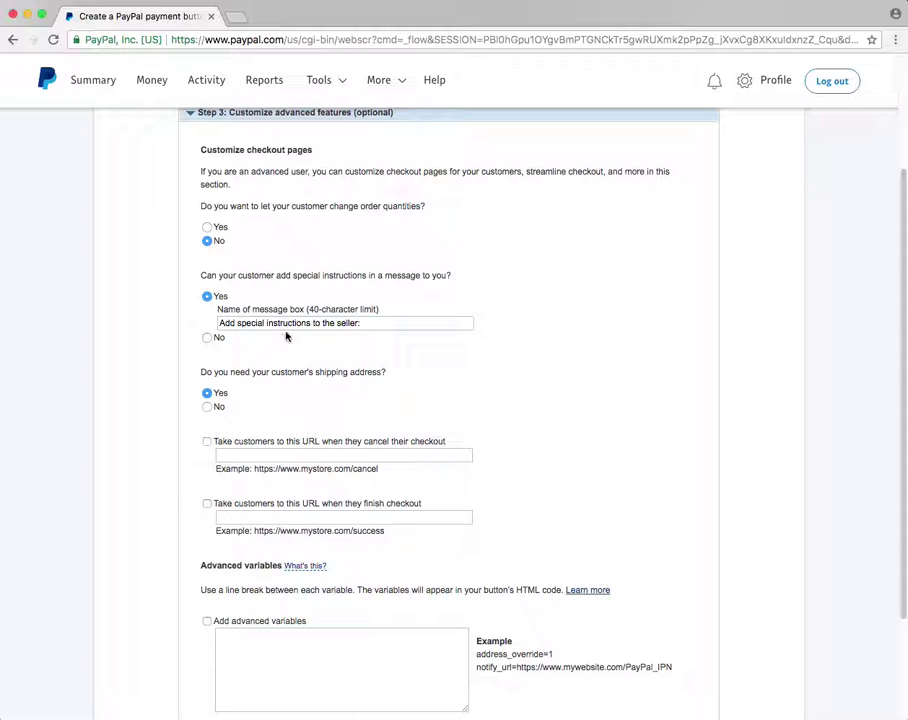
{"action": "scroll", "coordinate": [265, 400], "scroll_direction": "down", "scroll_amount": 3}
{"action": "scroll", "coordinate": [263, 398], "scroll_direction": "up", "scroll_amount": 6}
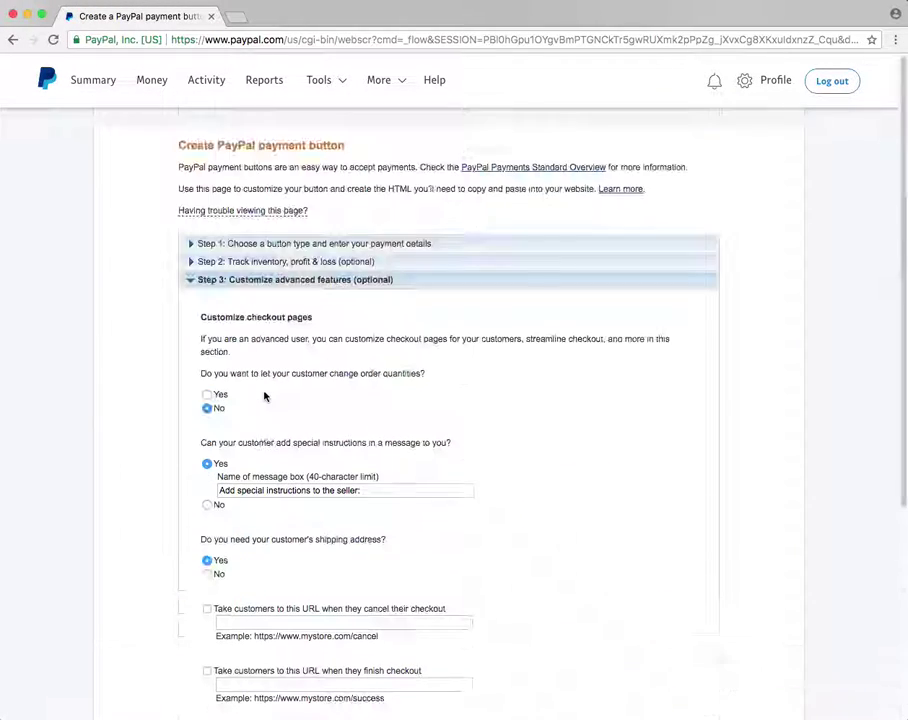
{"action": "left_click", "coordinate": [199, 279]}
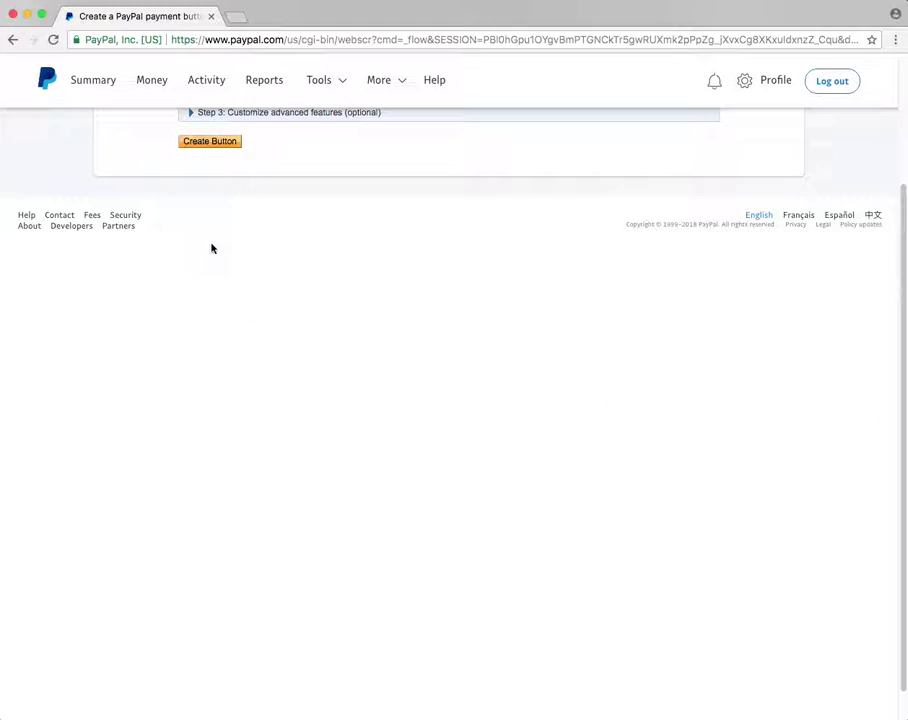
Reopen the payment details to recheck the item name and price, and create the button to generate its code.
{"action": "scroll", "coordinate": [254, 284], "scroll_direction": "up", "scroll_amount": 3}
{"action": "left_click", "coordinate": [245, 245]}
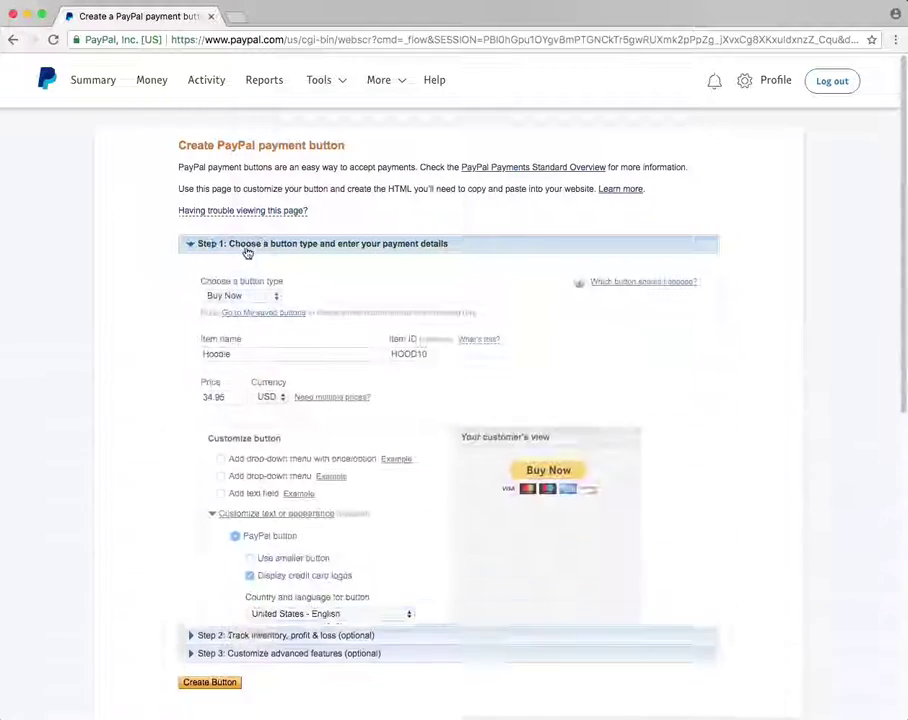
{"action": "scroll", "coordinate": [310, 343], "scroll_direction": "down", "scroll_amount": 3}
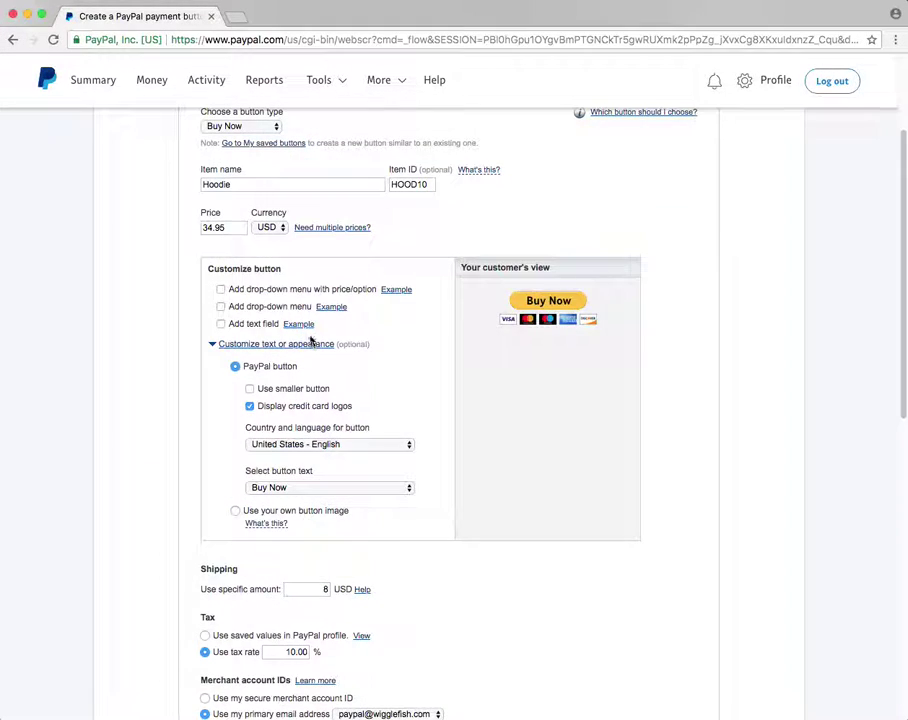
{"action": "left_click_drag", "start_coordinate": [228, 228], "coordinate": [203, 211]}
{"action": "double_click", "coordinate": [237, 182]}
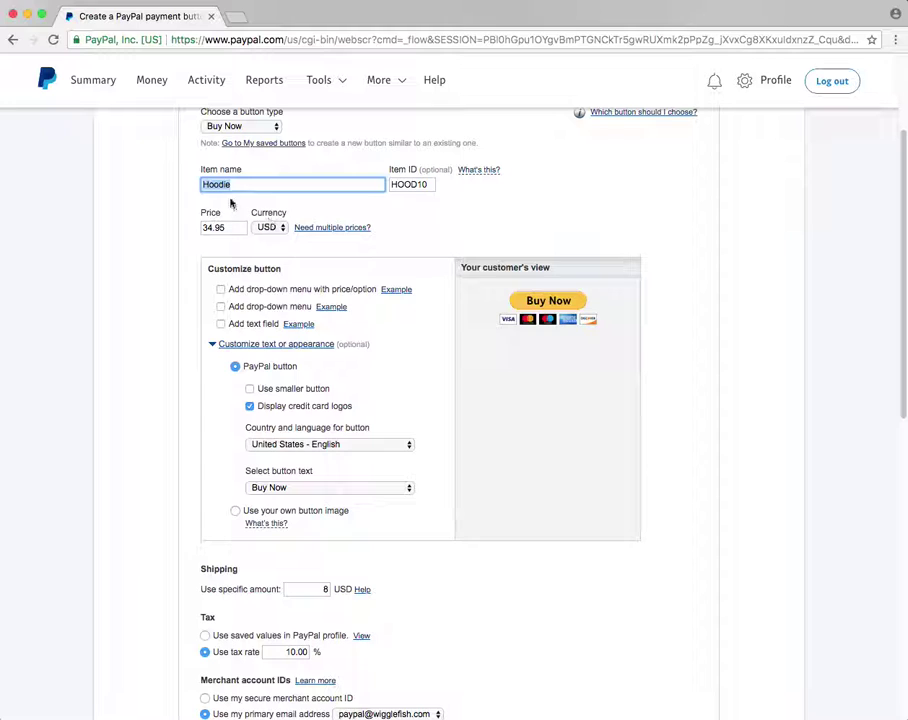
{"action": "left_click_drag", "start_coordinate": [227, 227], "coordinate": [193, 243]}
{"action": "scroll", "coordinate": [178, 308], "scroll_direction": "down", "scroll_amount": 6}
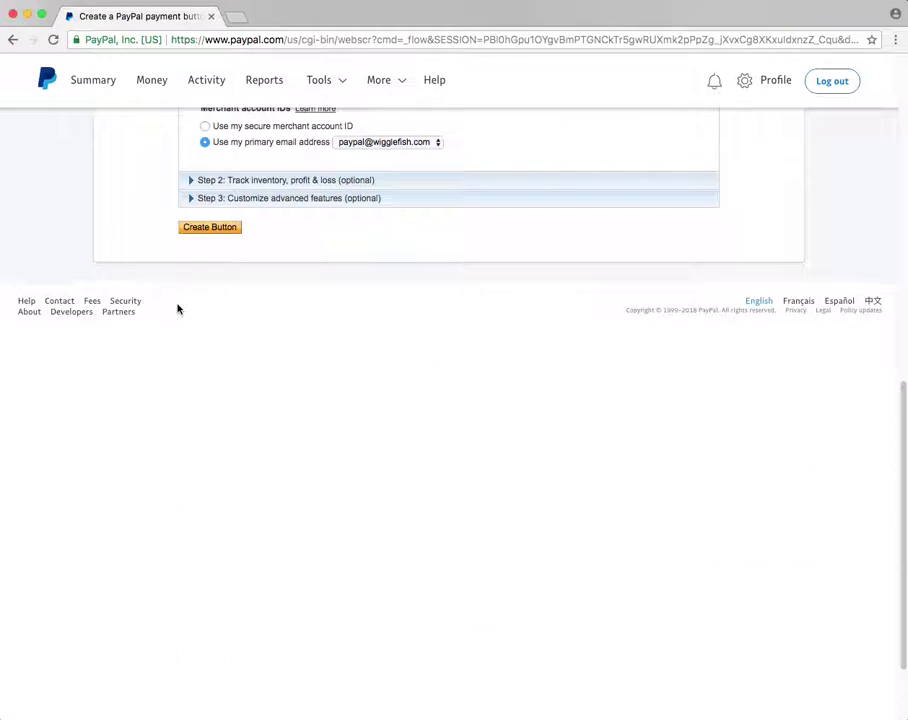
{"action": "left_click", "coordinate": [226, 230]}
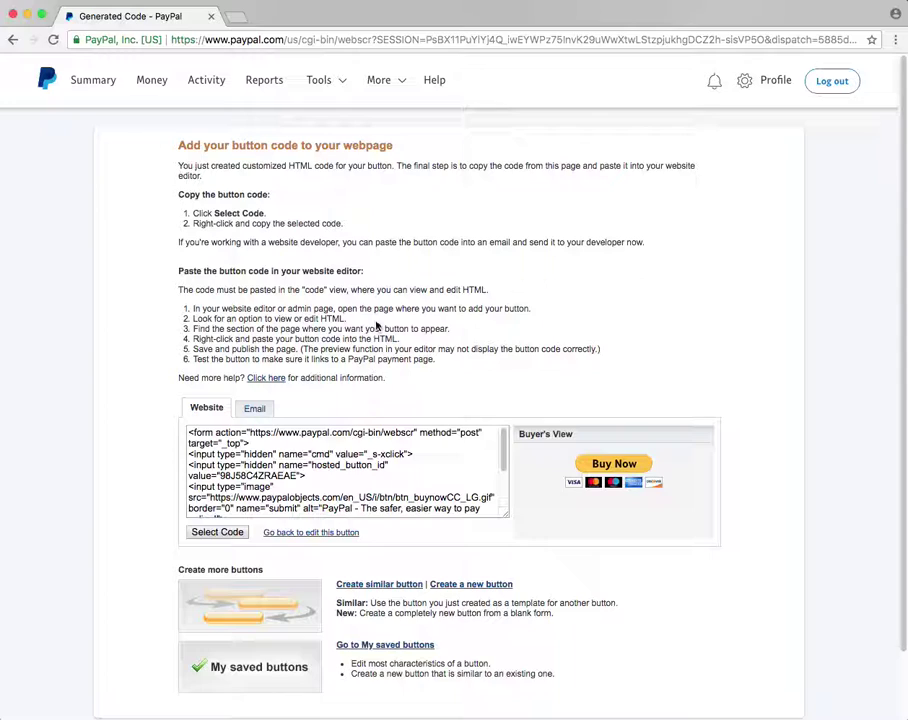
Select the generated website HTML code for the Buy Now button and look through it from start to end.
{"action": "scroll", "coordinate": [376, 322], "scroll_direction": "down", "scroll_amount": 3}
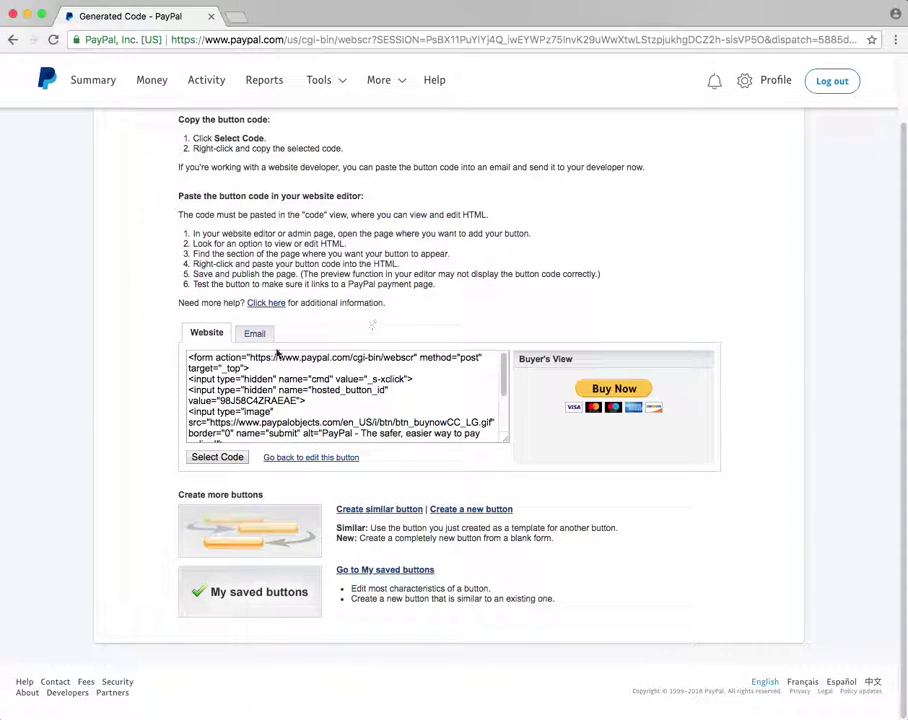
{"action": "left_click_drag", "start_coordinate": [190, 357], "coordinate": [498, 455]}
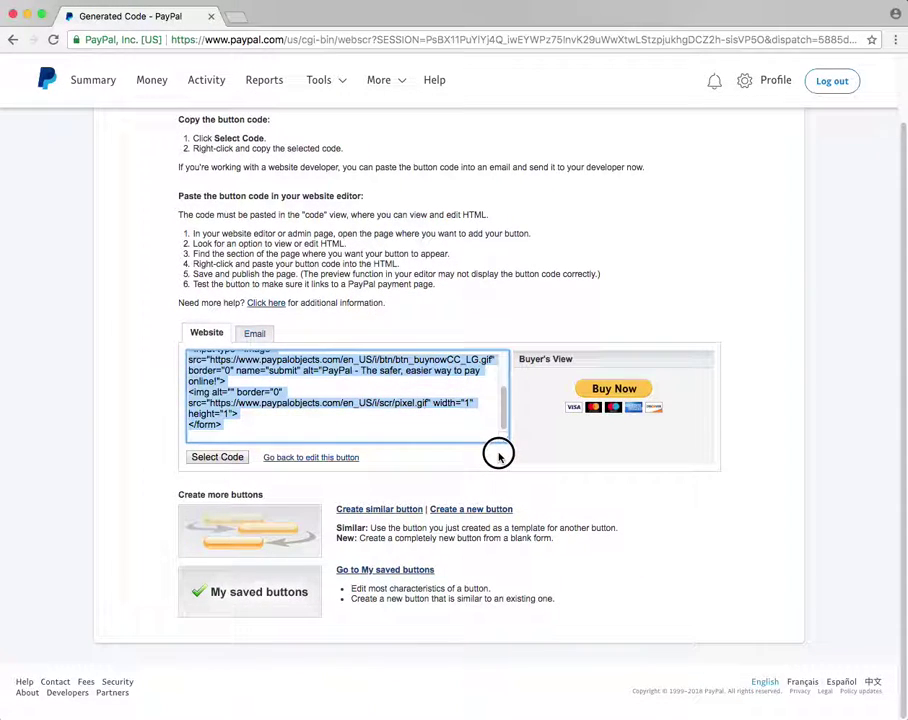
{"action": "scroll", "coordinate": [251, 414], "scroll_direction": "up", "scroll_amount": 5}
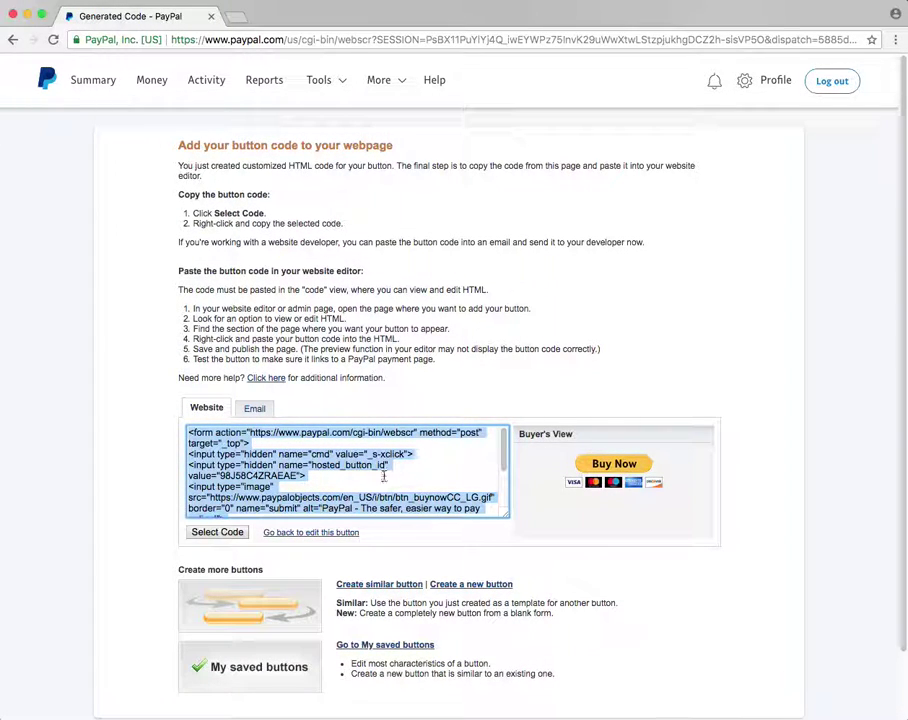
{"action": "scroll", "coordinate": [390, 476], "scroll_direction": "down", "scroll_amount": 3}
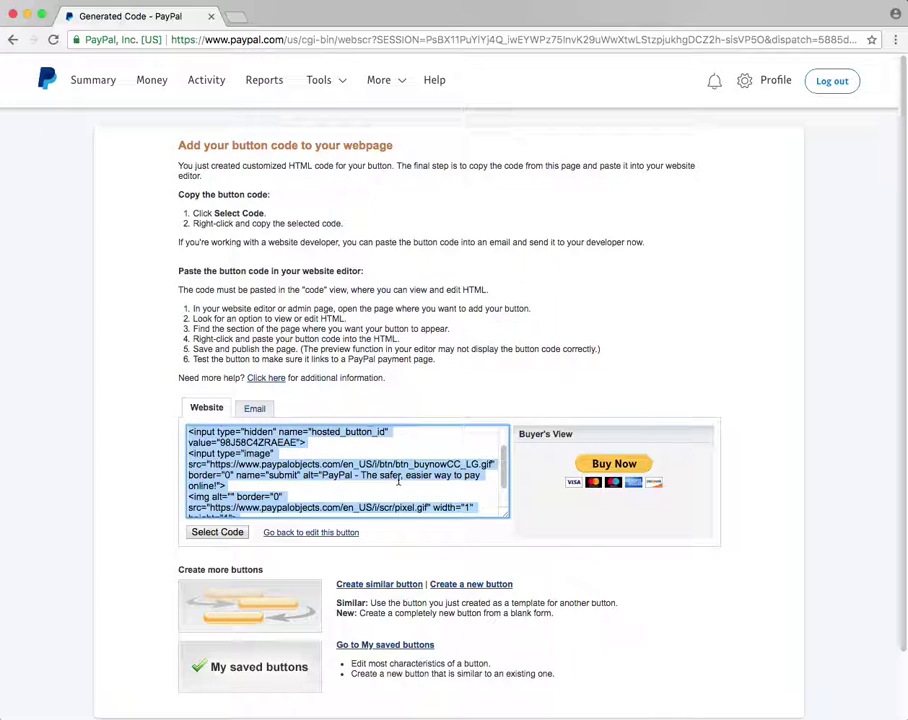
{"action": "scroll", "coordinate": [399, 478], "scroll_direction": "up", "scroll_amount": 3}
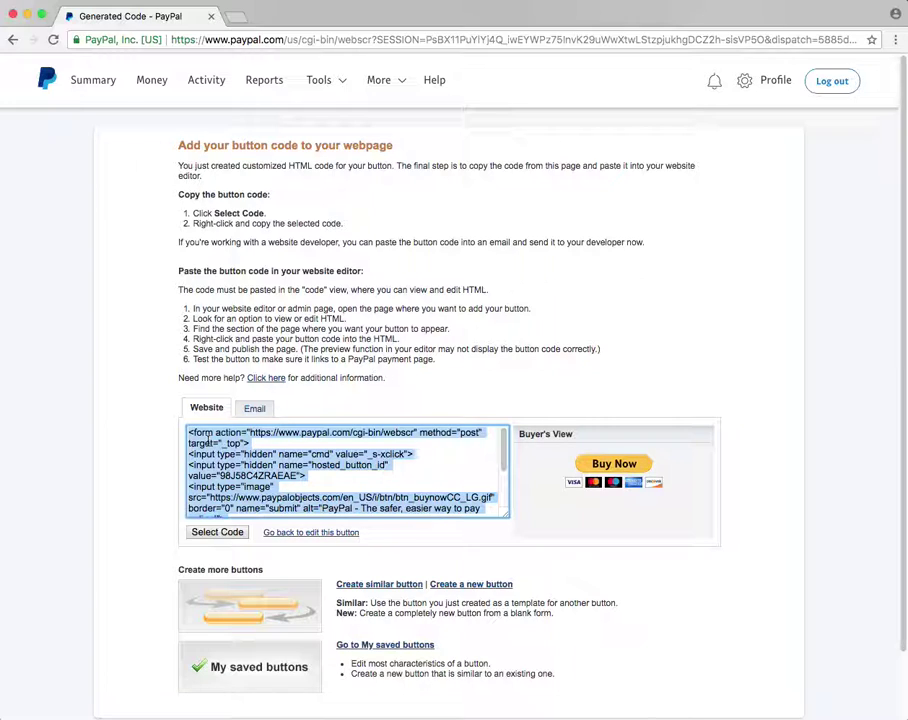
View the email payment link version of the button code and compare it with the website version.
{"action": "left_click", "coordinate": [255, 410]}
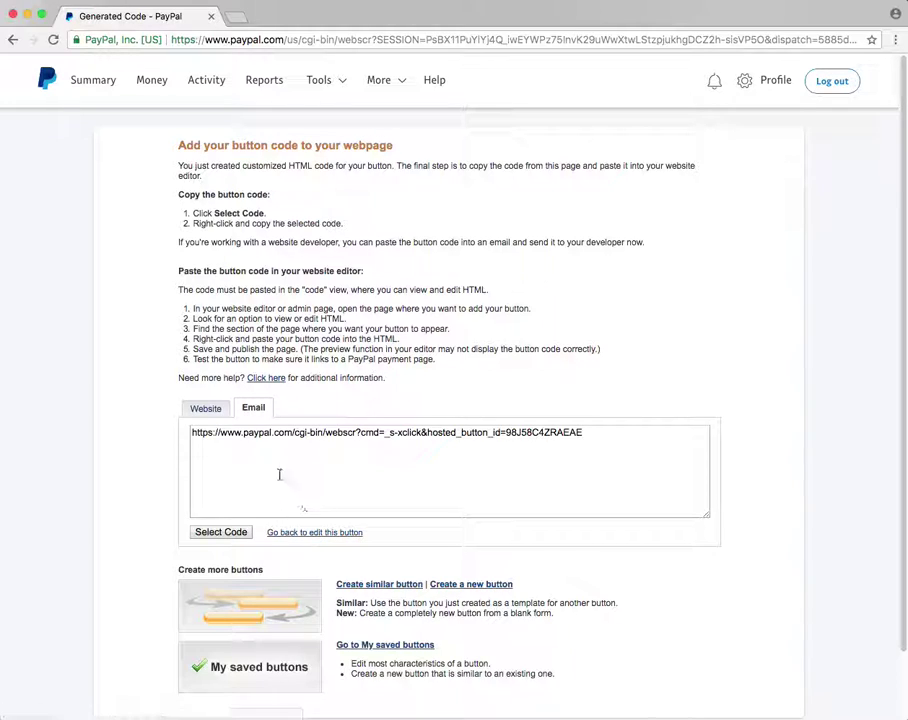
{"action": "left_click", "coordinate": [206, 410]}
{"action": "left_click", "coordinate": [252, 410]}
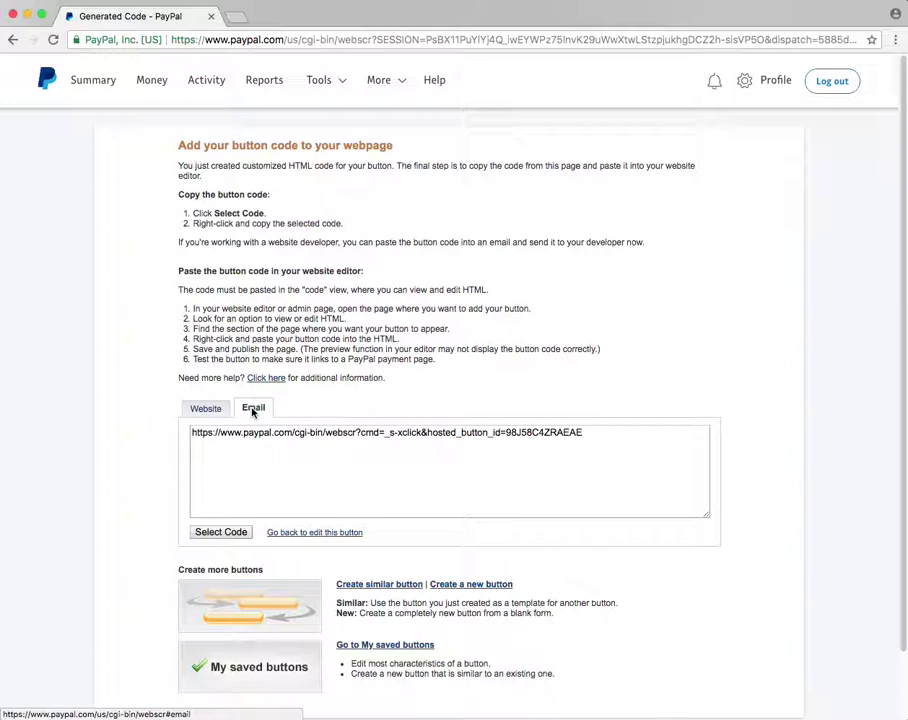
Return to the website version of the button code, select the entire HTML snippet, and switch to another application.
{"action": "left_click", "coordinate": [205, 408]}
{"action": "left_click_drag", "start_coordinate": [190, 430], "coordinate": [456, 537]}
{"action": "scroll", "coordinate": [386, 470], "scroll_direction": "up", "scroll_amount": 3}
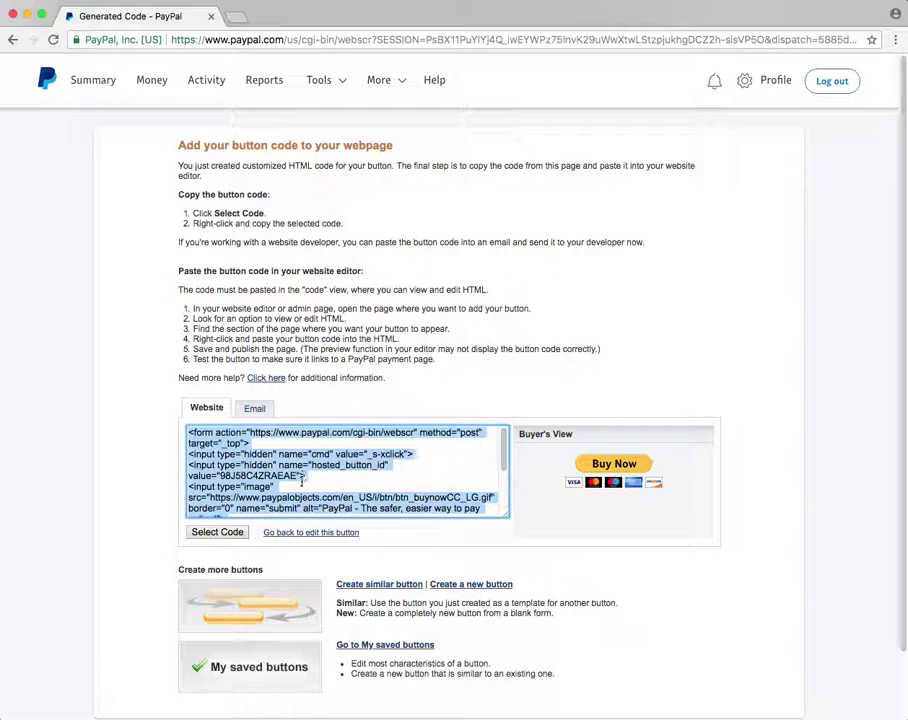
{"action": "mouse_move", "coordinate": [503, 458]}
{"action": "left_mouse_down"}
{"action": "mouse_move", "coordinate": [505, 498]}
{"action": "mouse_move", "coordinate": [509, 447]}
{"action": "left_mouse_up"}
{"action": "mouse_move", "coordinate": [505, 458]}
{"action": "left_mouse_down"}
{"action": "mouse_move", "coordinate": [507, 497]}
{"action": "mouse_move", "coordinate": [505, 440]}
{"action": "left_mouse_up"}
{"action": "key", "text": "super+Tab"}
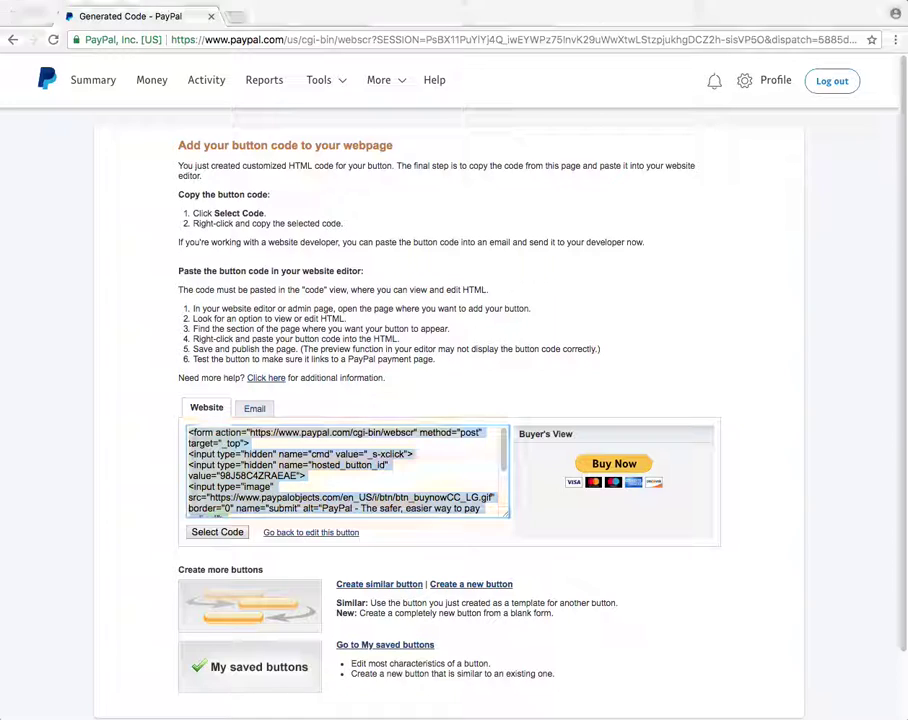